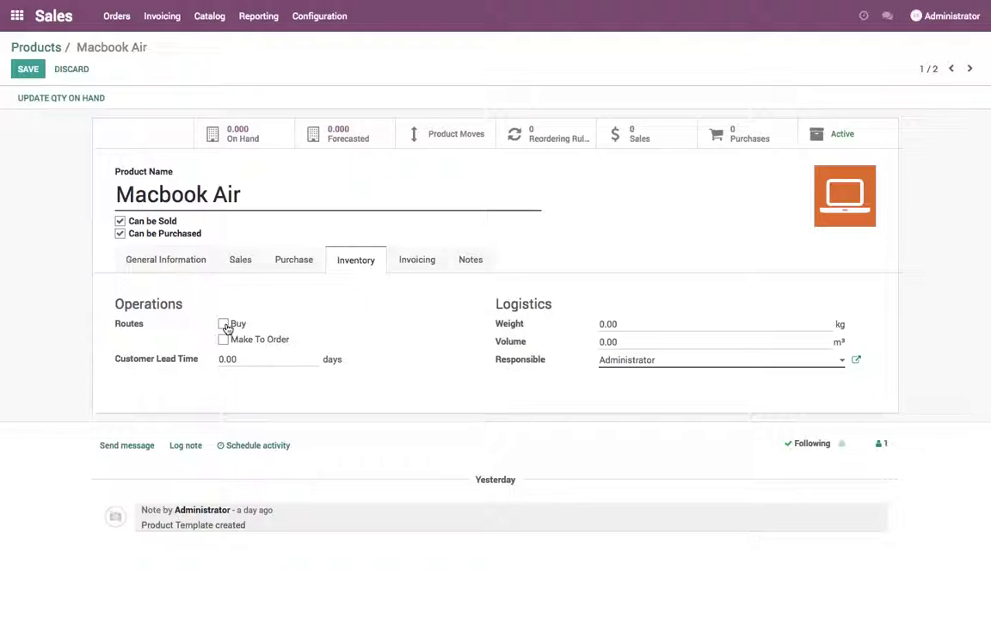
# Add Apple Inc as a new vendor of the Macbook Air with minimal quantity 1, price 1250 and a 5-day delivery lead time.
pyautogui.click(275, 259)
pyautogui.click(161, 340)
pyautogui.write('Apple Inc')
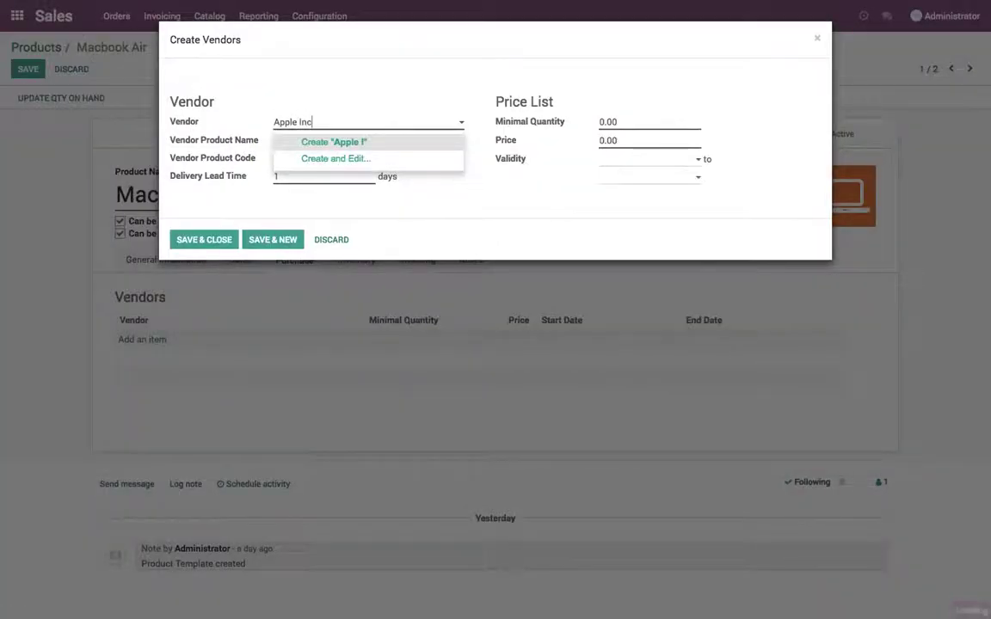
pyautogui.press('Return')
pyautogui.click(544, 124)
pyautogui.write('1250')
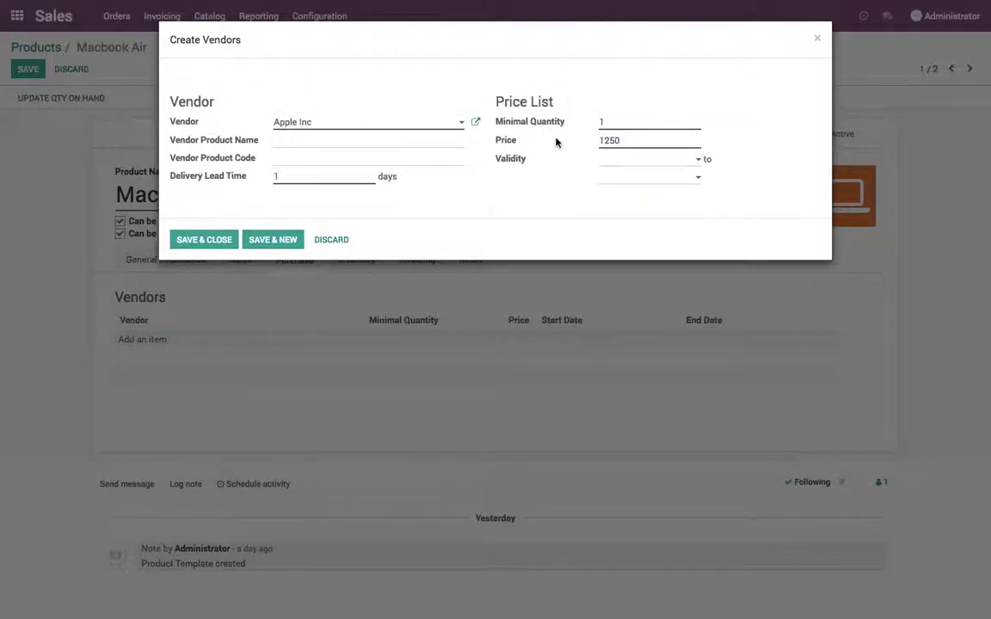
pyautogui.click(233, 178)
pyautogui.write('5')
pyautogui.click(225, 238)
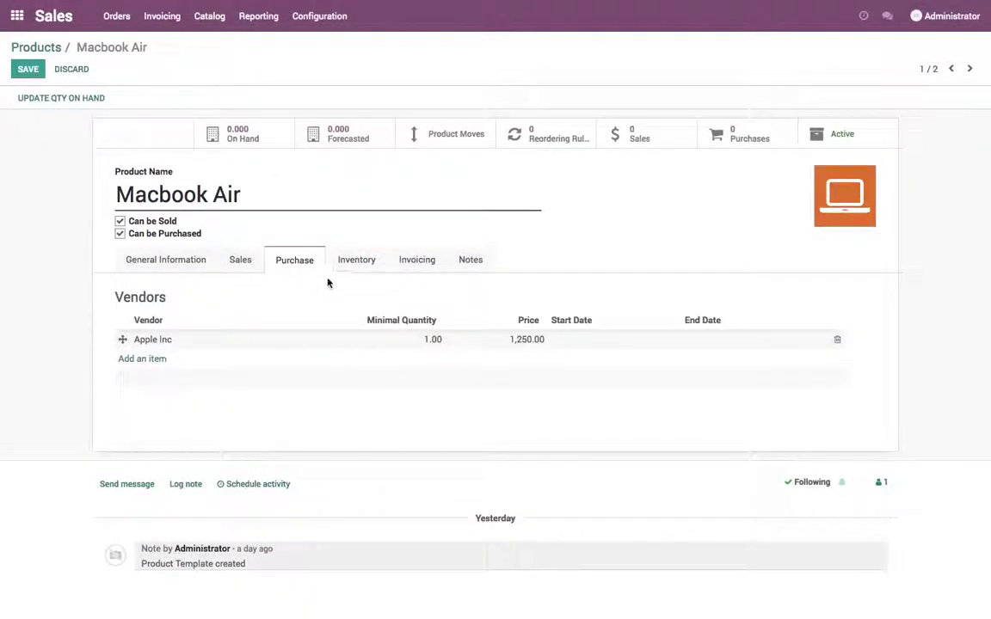
# Set the Macbook Air's Apple Inc vendor price to 800 and save the product.
pyautogui.click(354, 263)
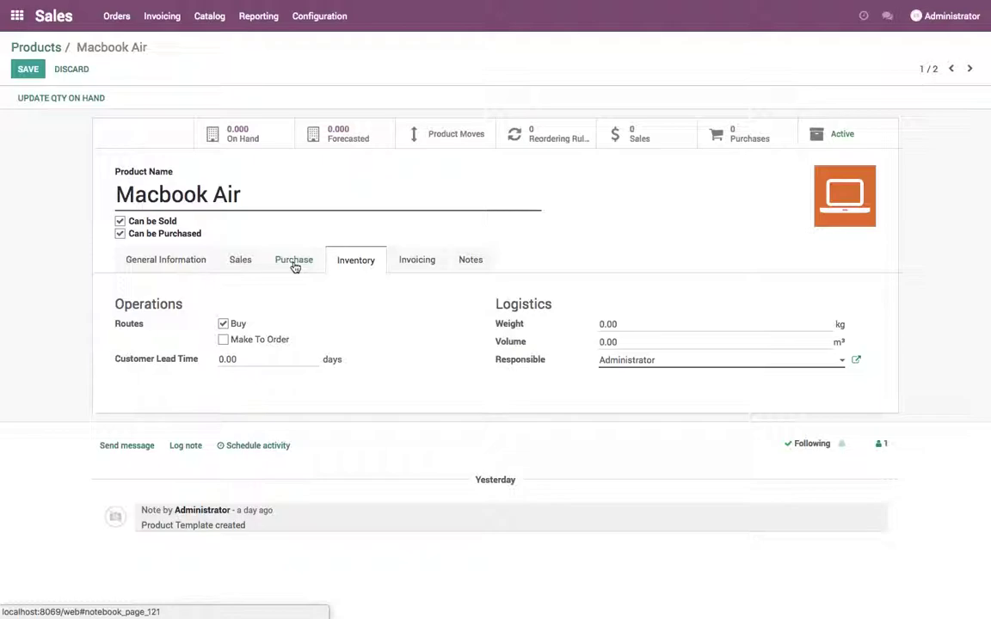
pyautogui.click(172, 260)
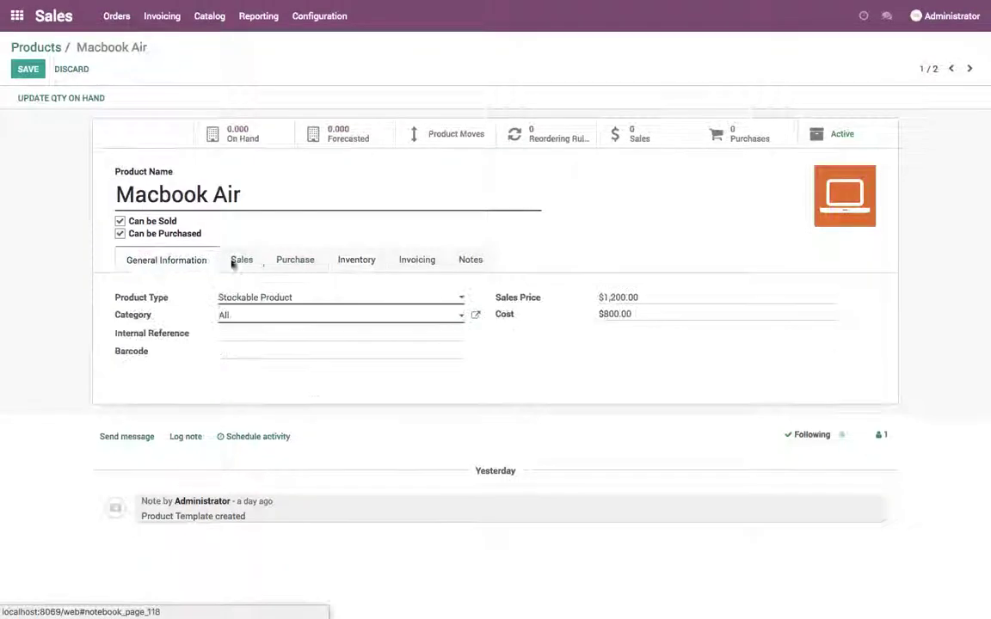
pyautogui.click(284, 263)
pyautogui.click(290, 340)
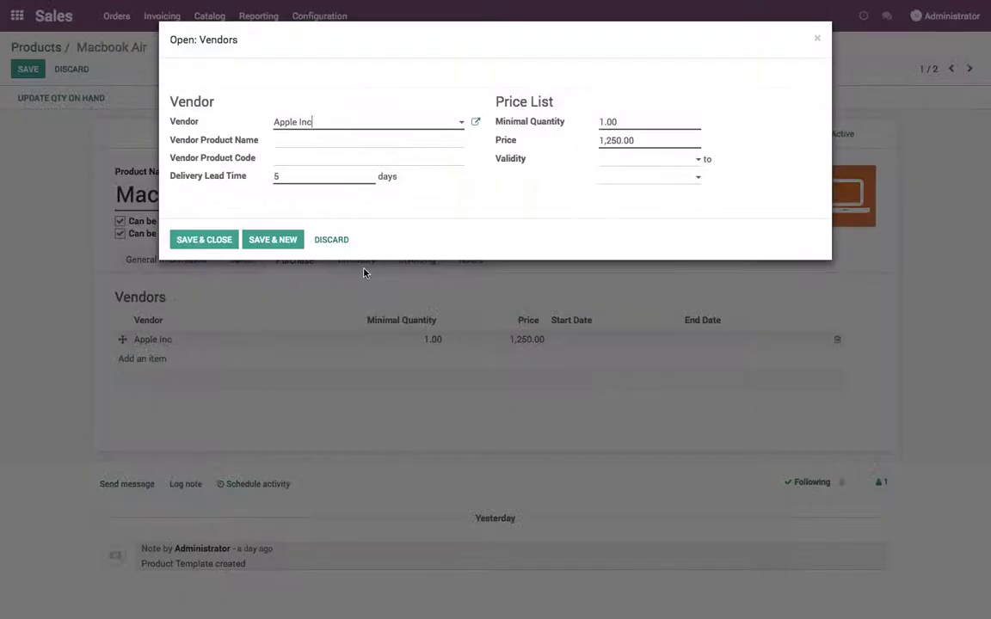
pyautogui.click(642, 140)
pyautogui.write('8')
pyautogui.click(204, 239)
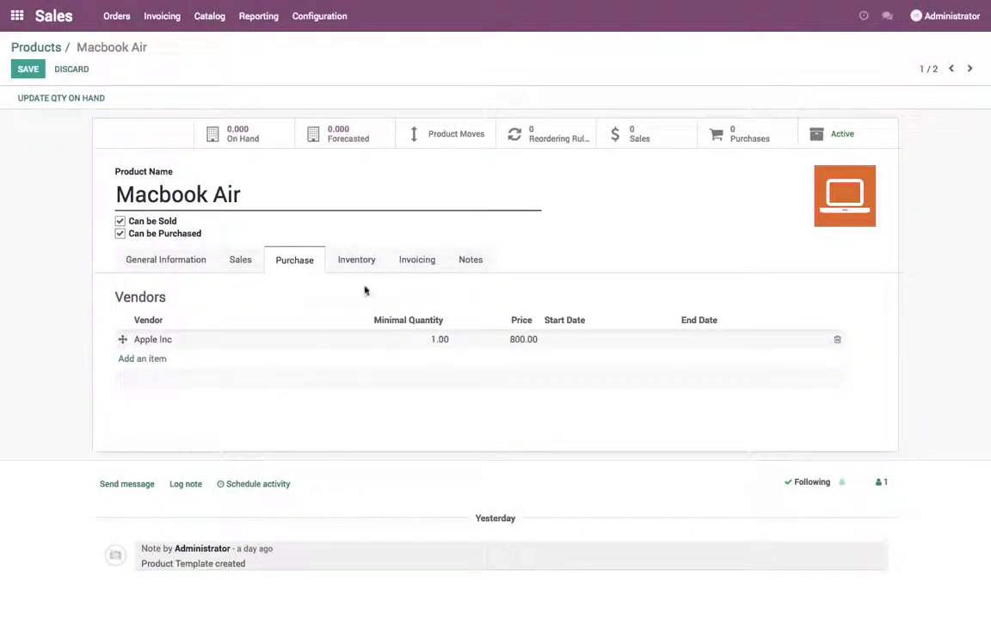
pyautogui.click(358, 260)
pyautogui.click(27, 69)
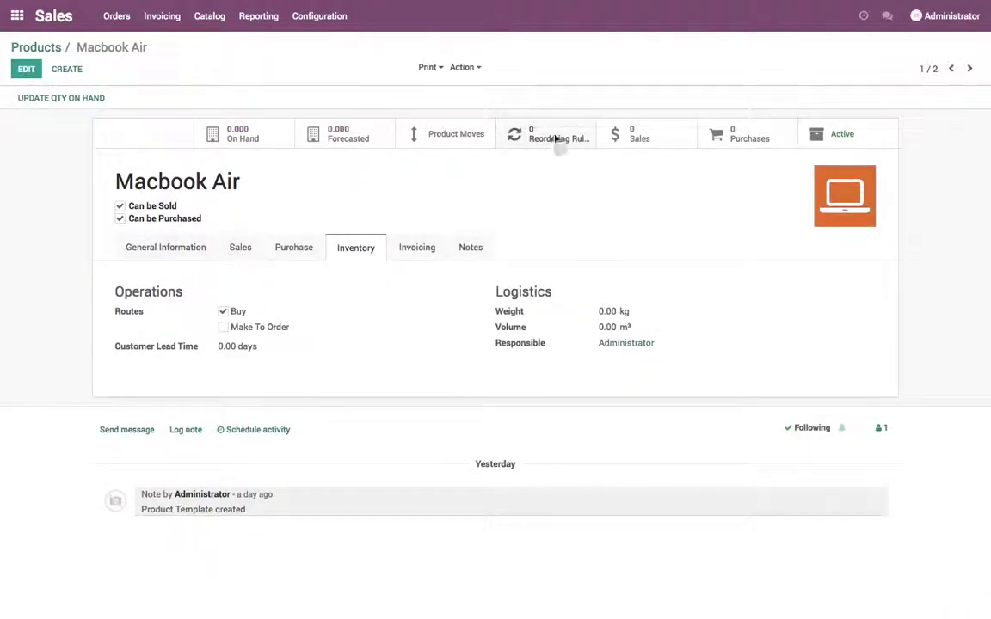
# Create a reordering rule for the Macbook Air with minimum quantity 1 and maximum quantity 5, and save it.
pyautogui.click(556, 138)
pyautogui.click(13, 75)
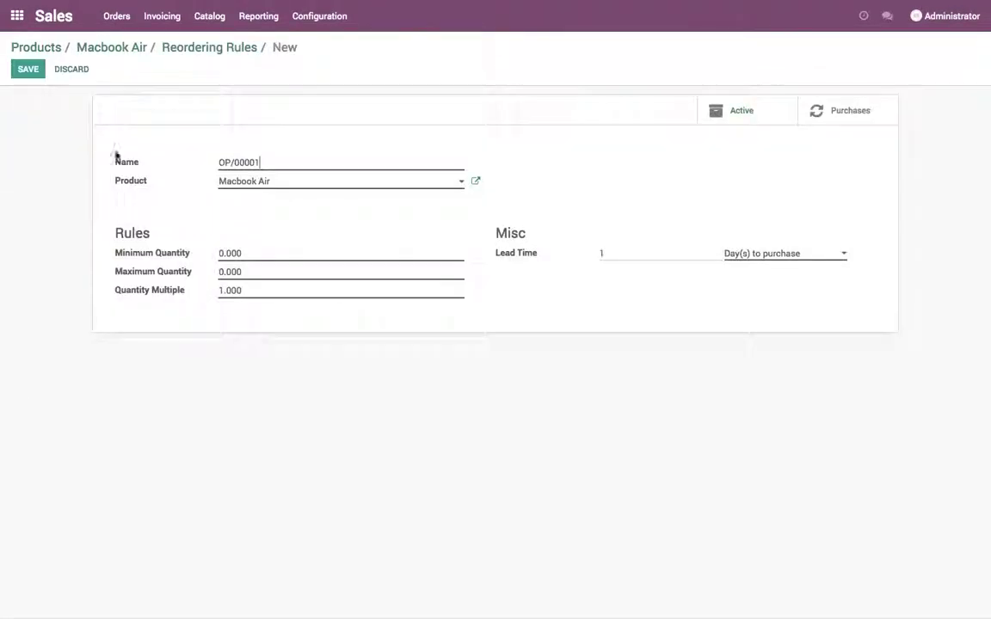
pyautogui.moveTo(289, 250); pyautogui.dragTo(200, 249)
pyautogui.click(28, 69)
pyautogui.click(206, 48)
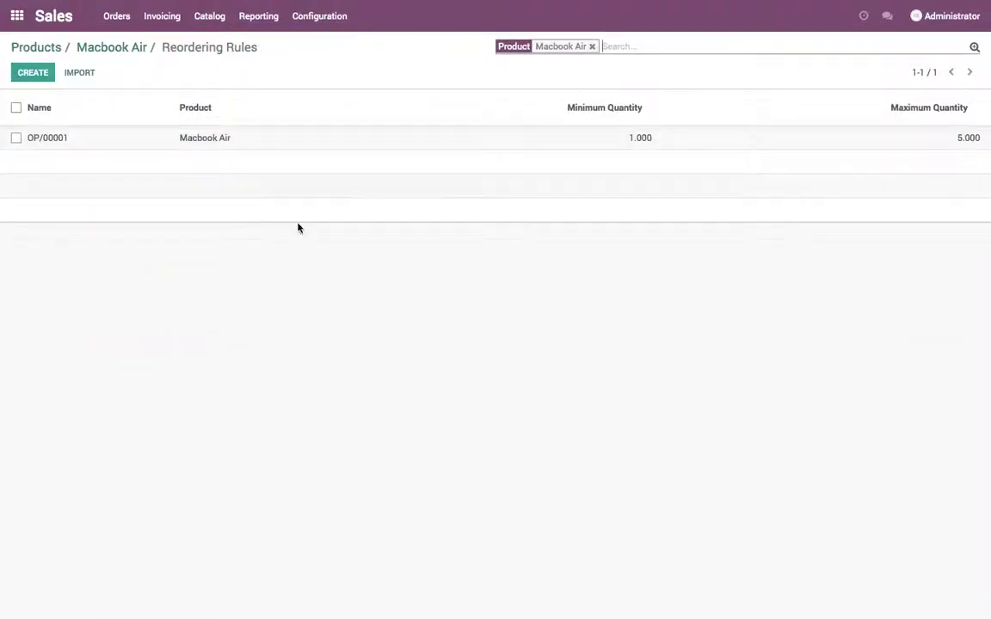
# Go back to the product list and open the iMac product for editing.
pyautogui.click(138, 48)
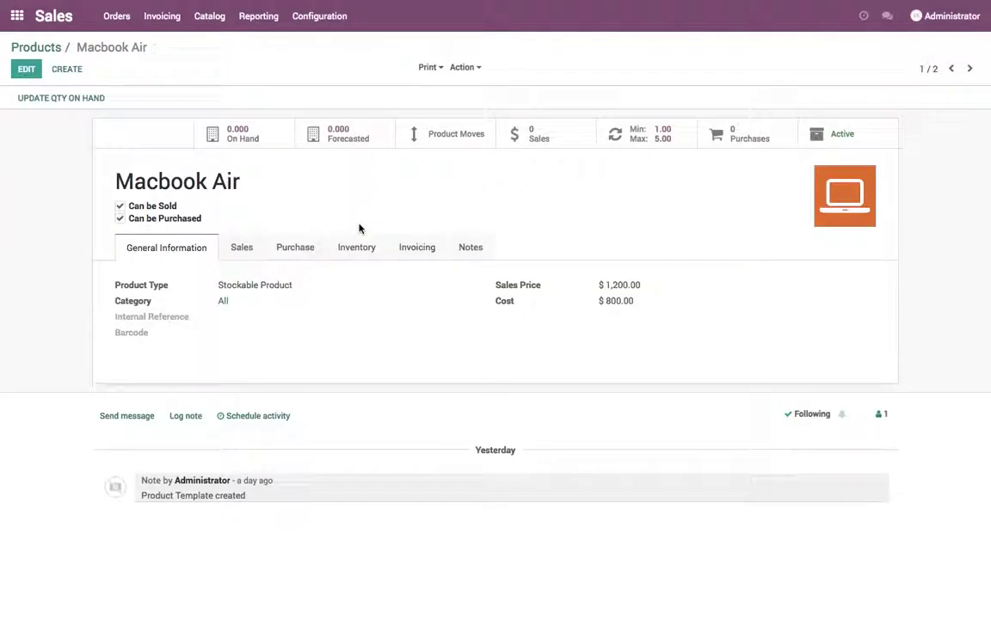
pyautogui.click(55, 49)
pyautogui.click(353, 136)
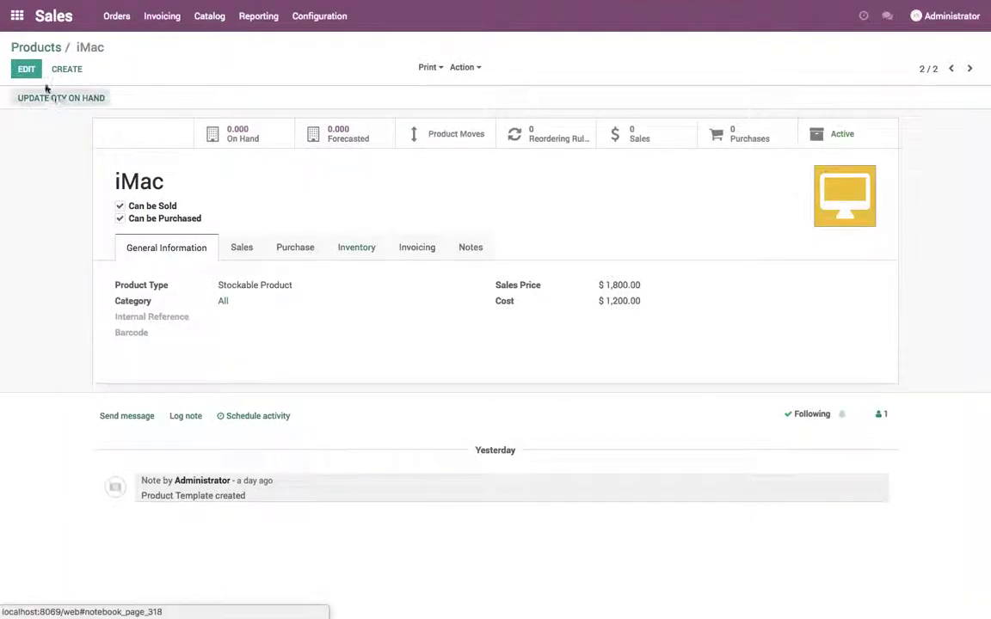
pyautogui.click(28, 70)
# Add Apple Inc as vendor of the iMac with minimal quantity 1, price 1200 and a 5-day delivery lead time.
pyautogui.click(307, 262)
pyautogui.click(144, 341)
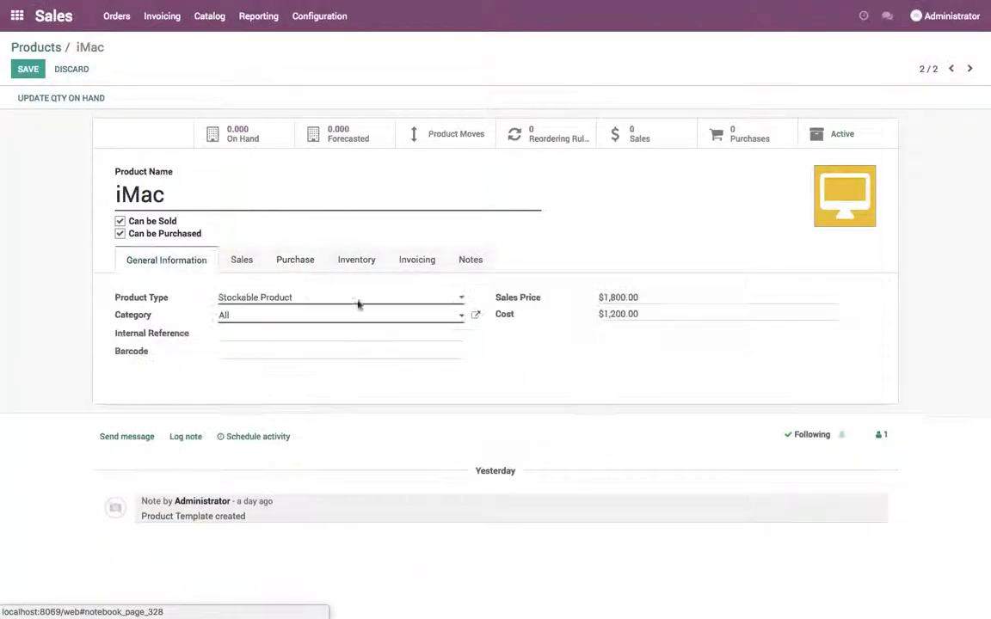
pyautogui.click(295, 260)
pyautogui.click(146, 340)
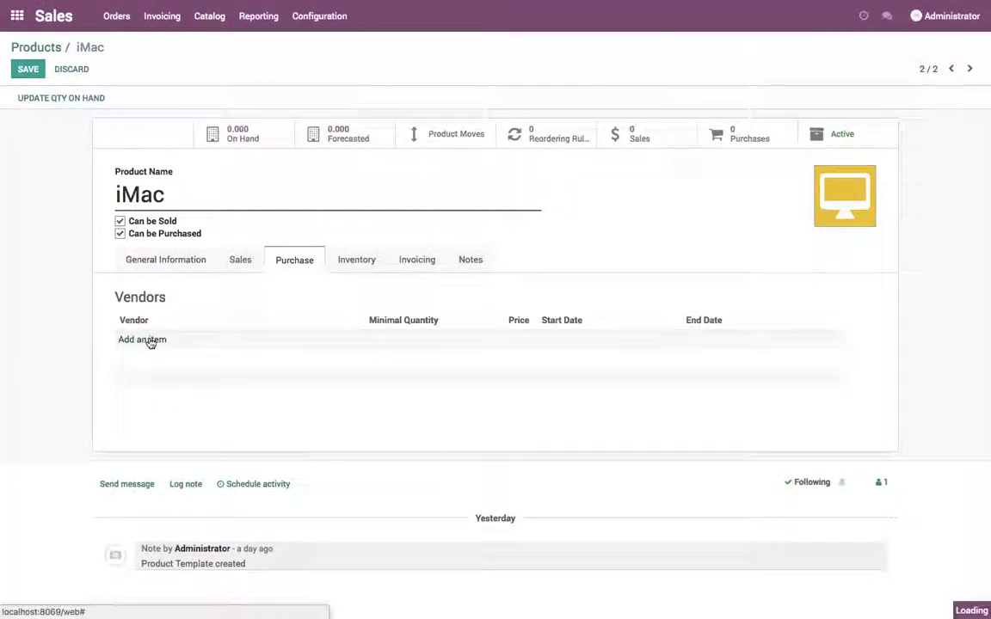
pyautogui.click(314, 122)
pyautogui.click(316, 143)
pyautogui.click(650, 120)
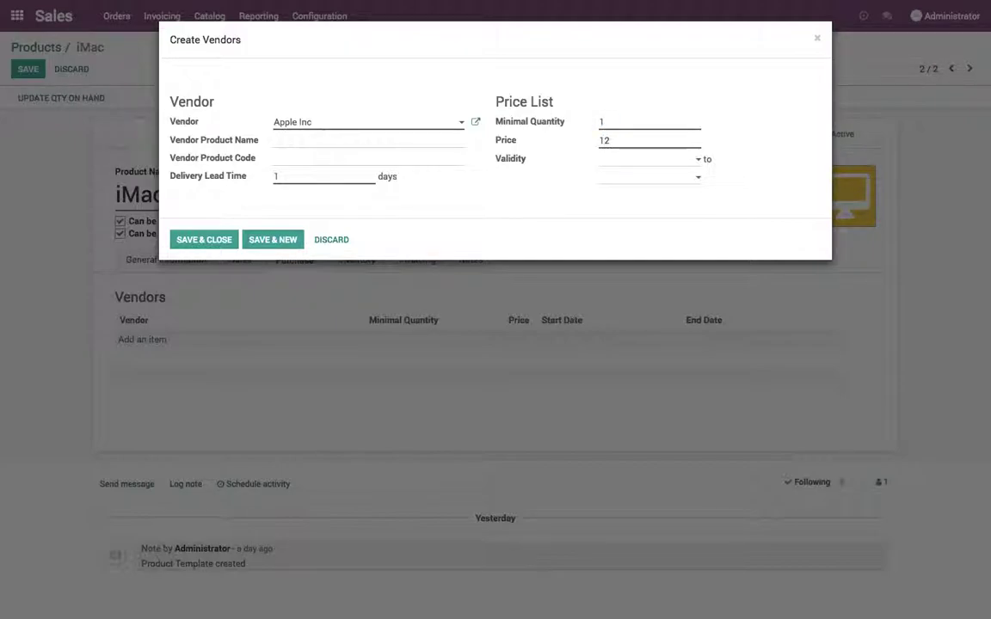
pyautogui.click(317, 177)
pyautogui.write('4')
pyautogui.press('BackSpace')
pyautogui.write('5')
pyautogui.click(204, 238)
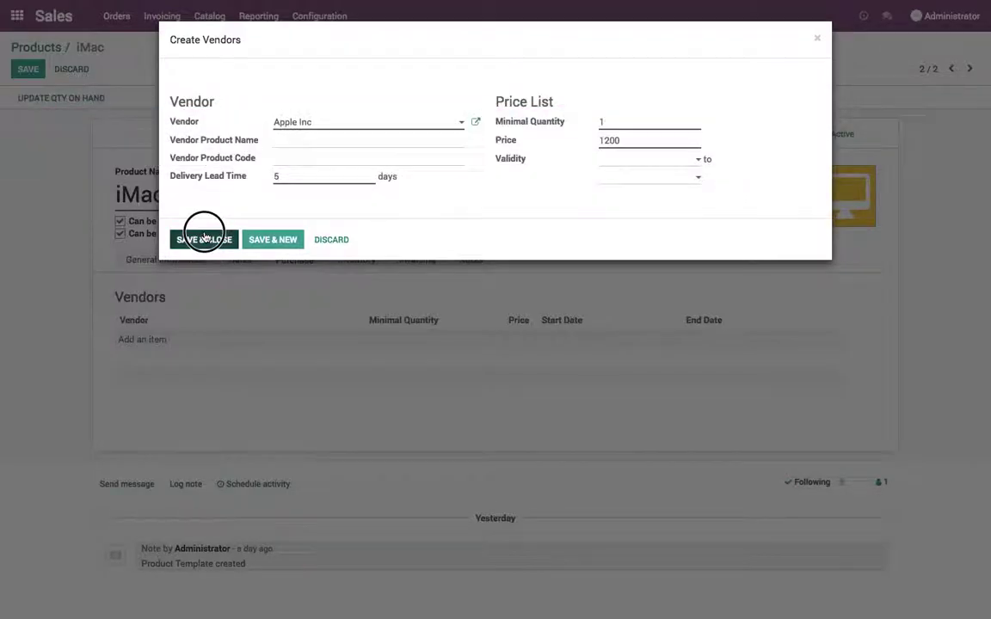
# Enable the iMac's Buy and Make To Order routes, set its customer lead time to 7 days and save.
pyautogui.click(356, 260)
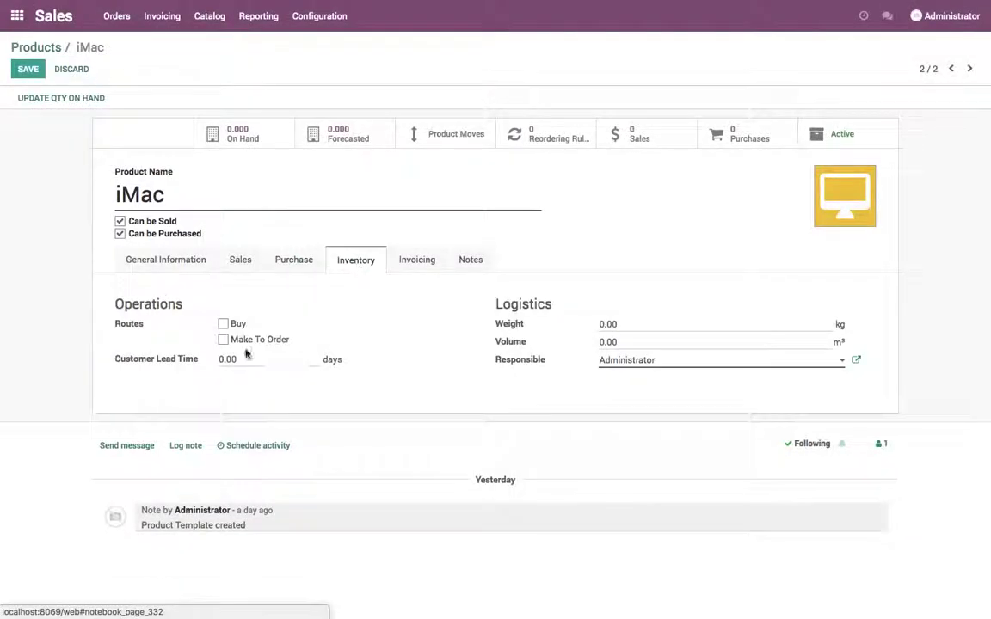
pyautogui.click(223, 324)
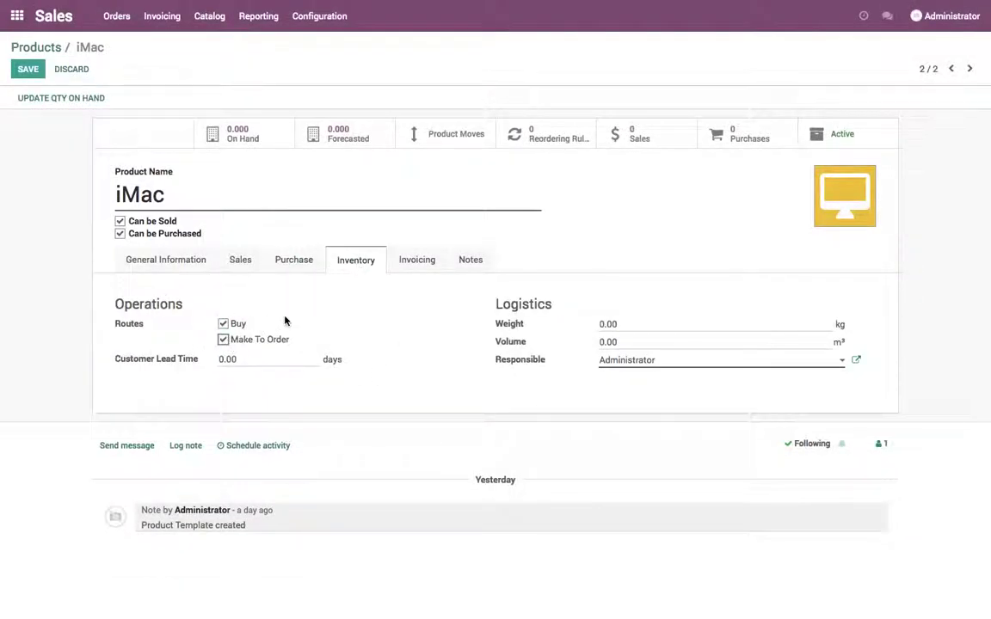
pyautogui.click(253, 361)
pyautogui.click(27, 70)
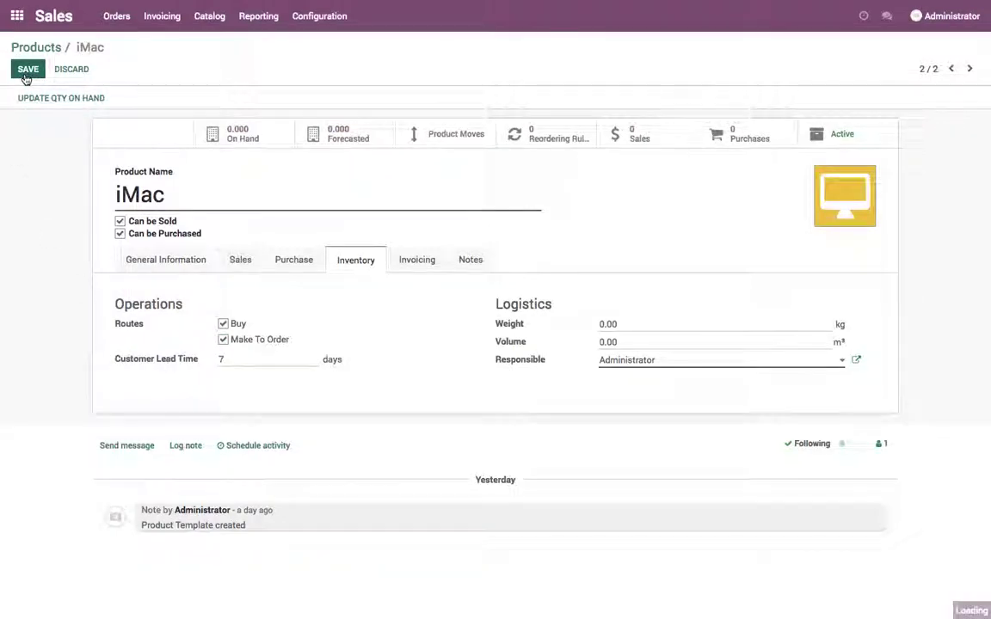
# Set the Macbook Air's customer lead time to 2 days and save the product.
pyautogui.click(951, 71)
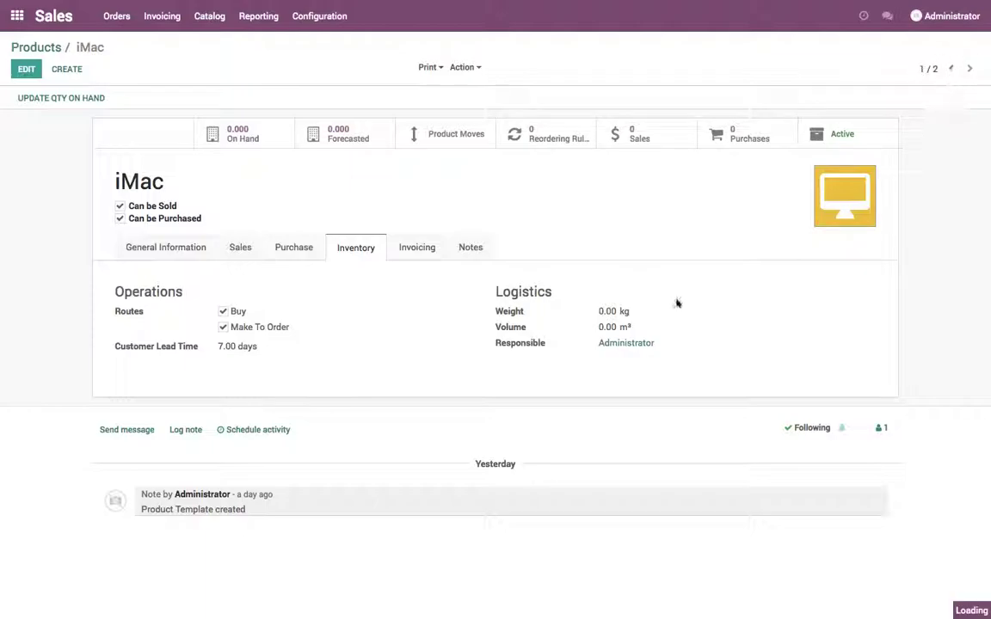
pyautogui.click(26, 69)
pyautogui.click(235, 362)
pyautogui.write('7')
pyautogui.click(27, 73)
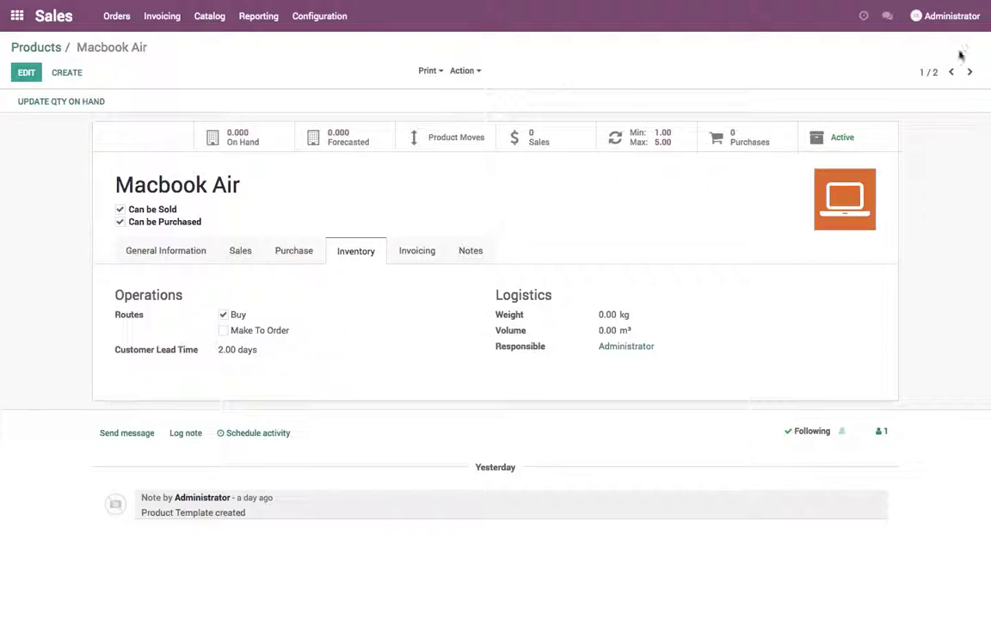
pyautogui.click(969, 71)
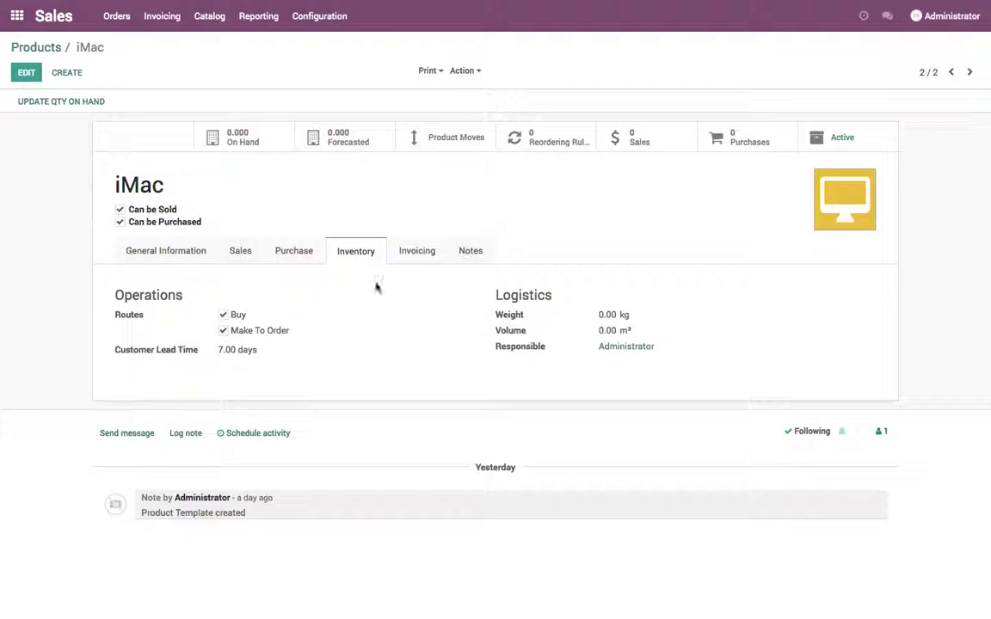
pyautogui.click(257, 256)
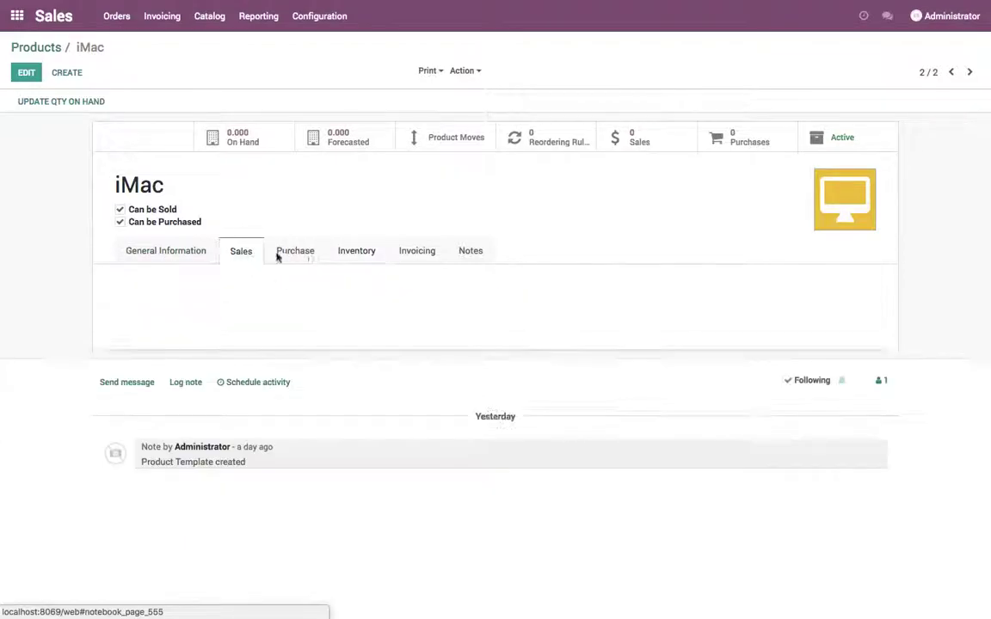
pyautogui.click(303, 258)
# Create a new quotation for a newly created customer named "Customer".
pyautogui.click(34, 40)
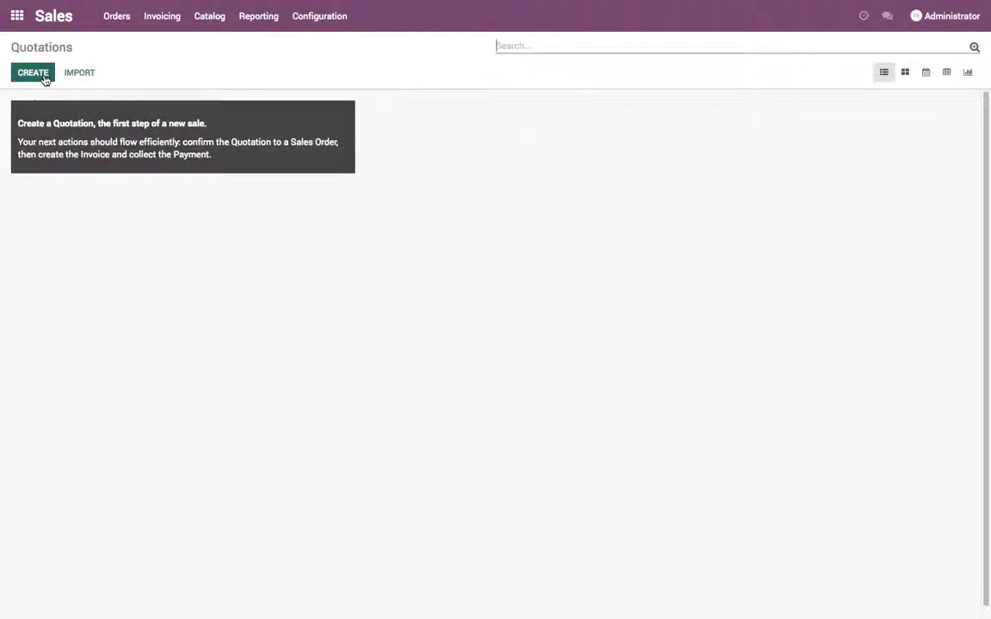
pyautogui.click(43, 76)
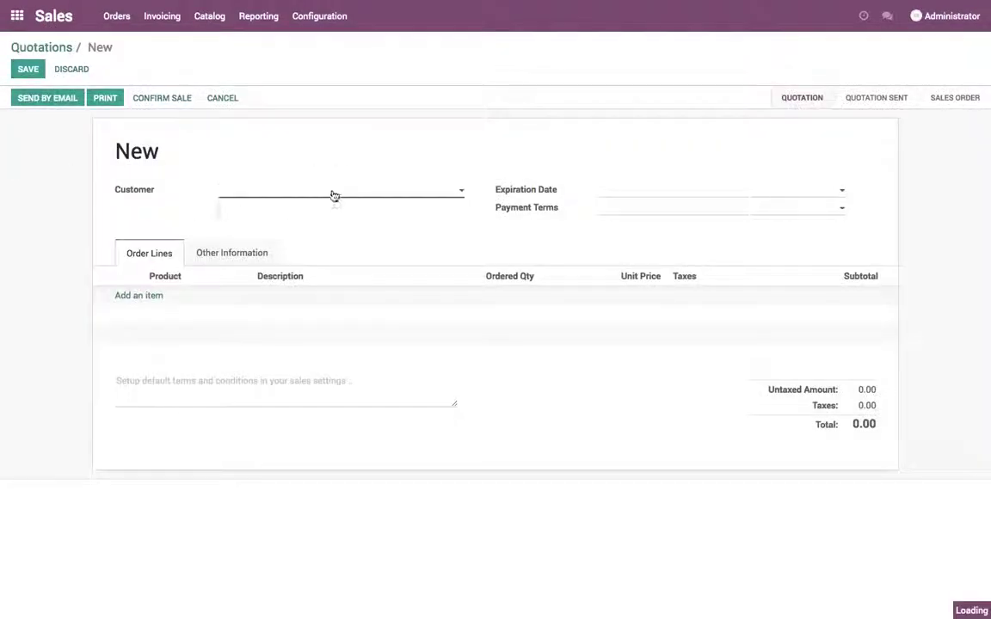
pyautogui.click(330, 193)
pyautogui.write('Customer')
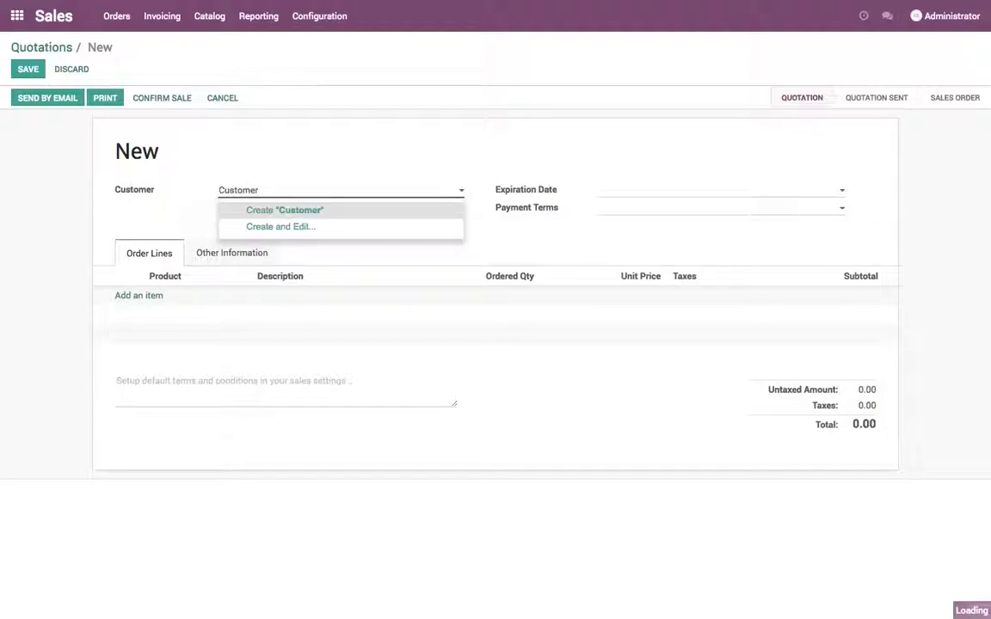
pyautogui.press('Return')
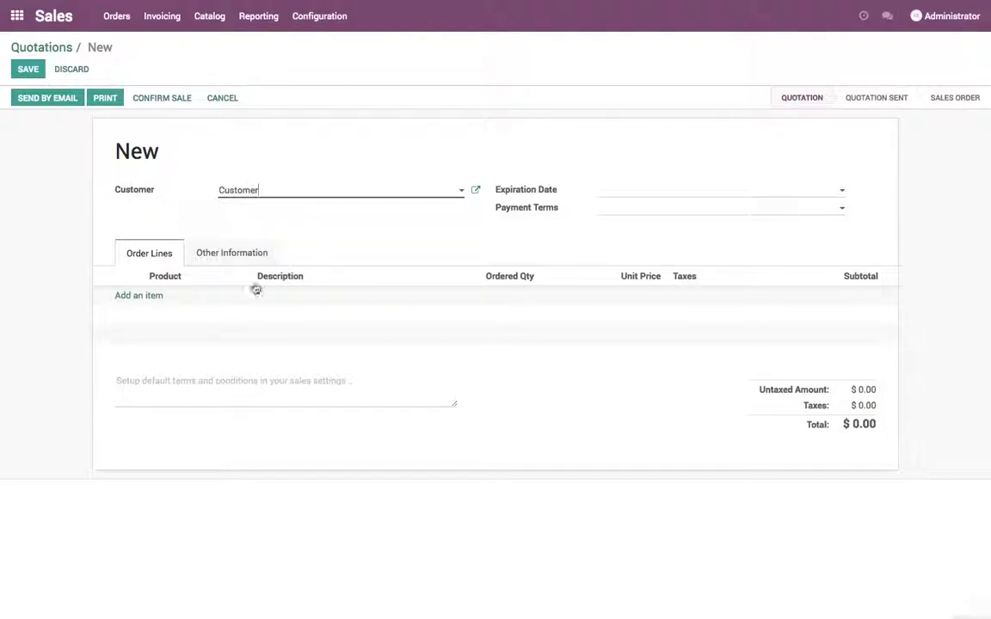
# Add one Macbook Air and one iMac as order lines and save the quotation.
pyautogui.click(140, 296)
pyautogui.click(182, 317)
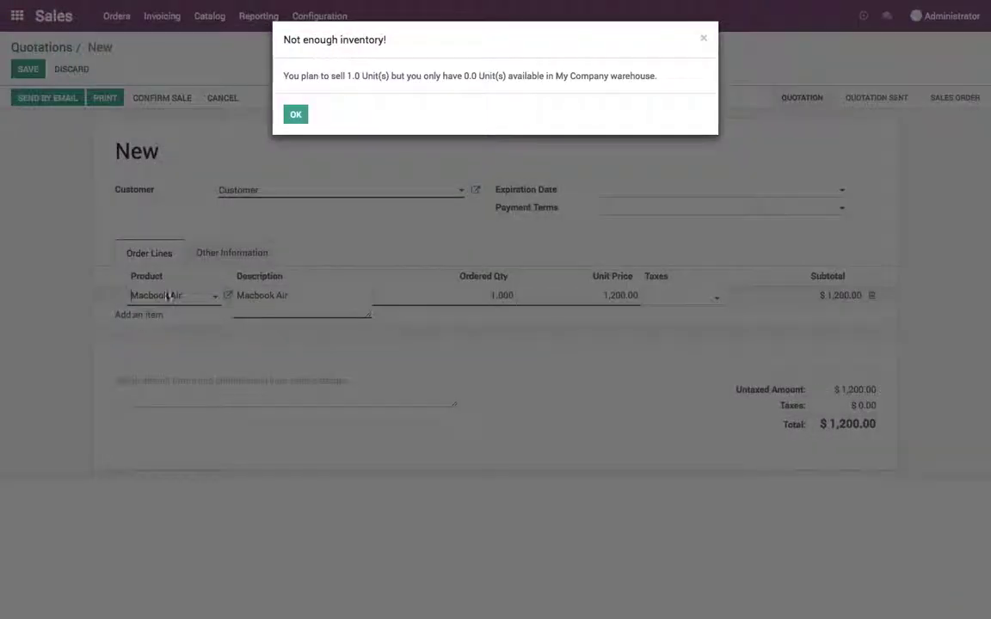
pyautogui.click(293, 117)
pyautogui.click(153, 315)
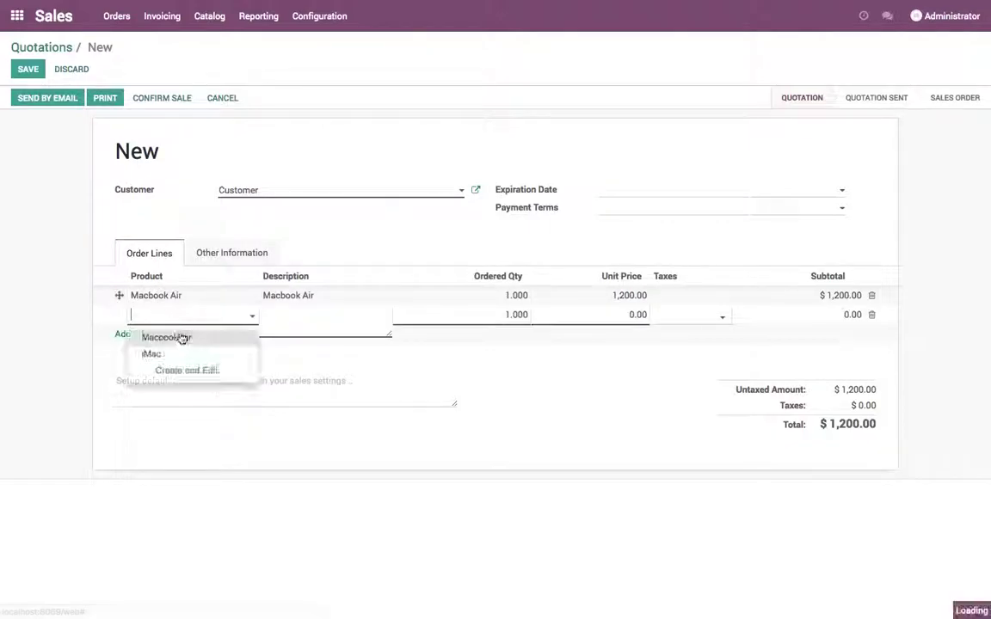
pyautogui.click(180, 355)
pyautogui.click(538, 404)
pyautogui.click(34, 70)
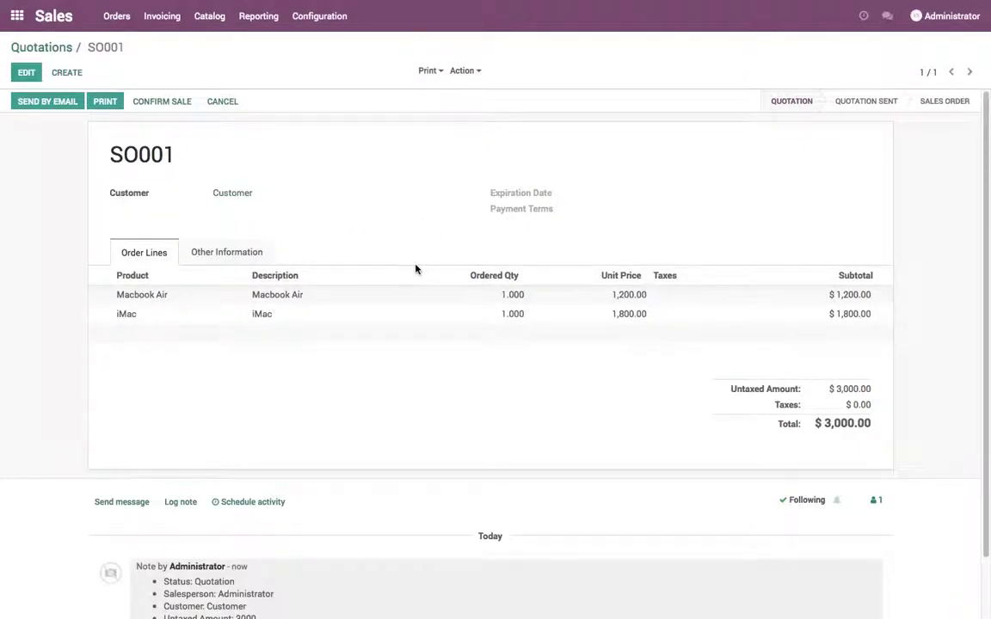
# Confirm the sale and open its delivery order to check the scheduled date.
pyautogui.click(165, 103)
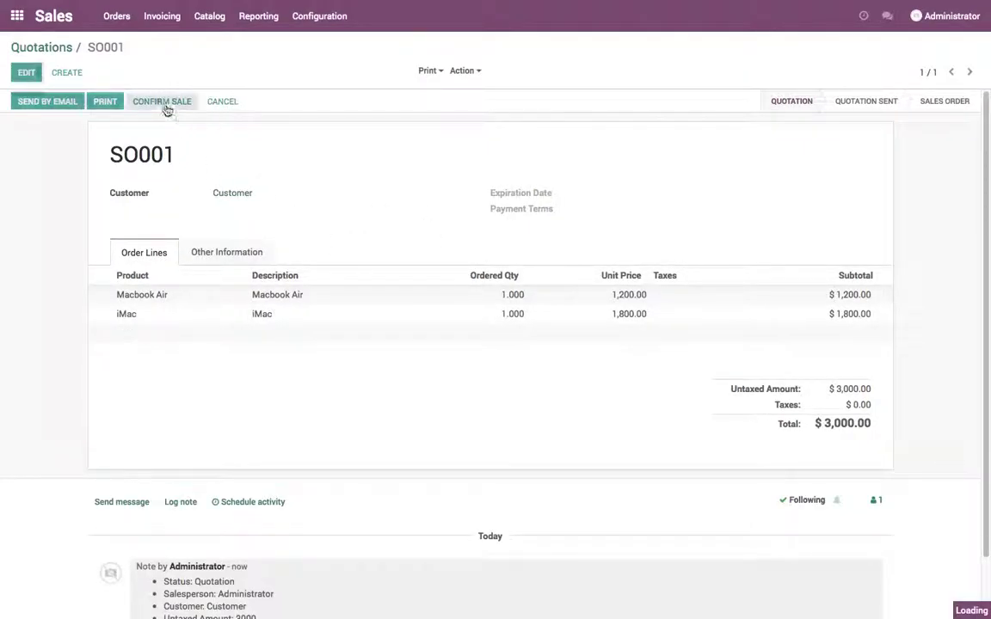
pyautogui.moveTo(593, 225); pyautogui.dragTo(697, 226)
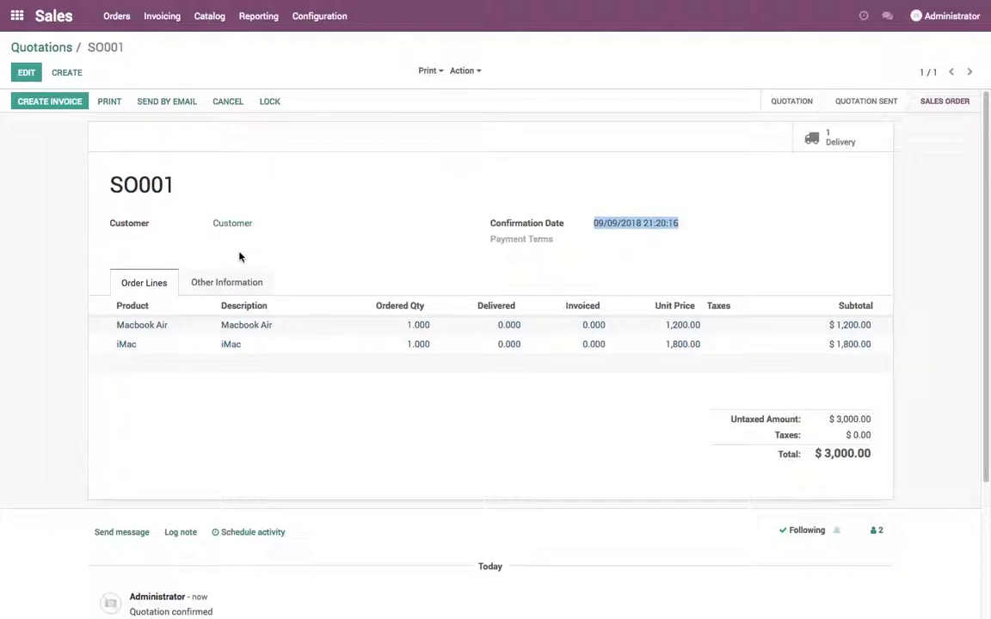
pyautogui.click(839, 149)
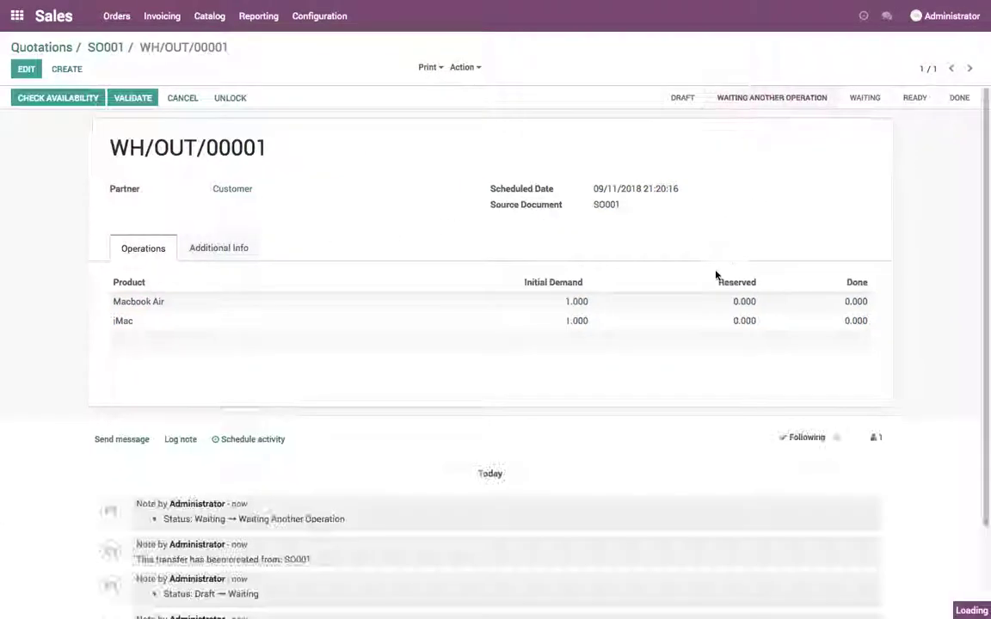
pyautogui.moveTo(595, 188); pyautogui.dragTo(714, 188)
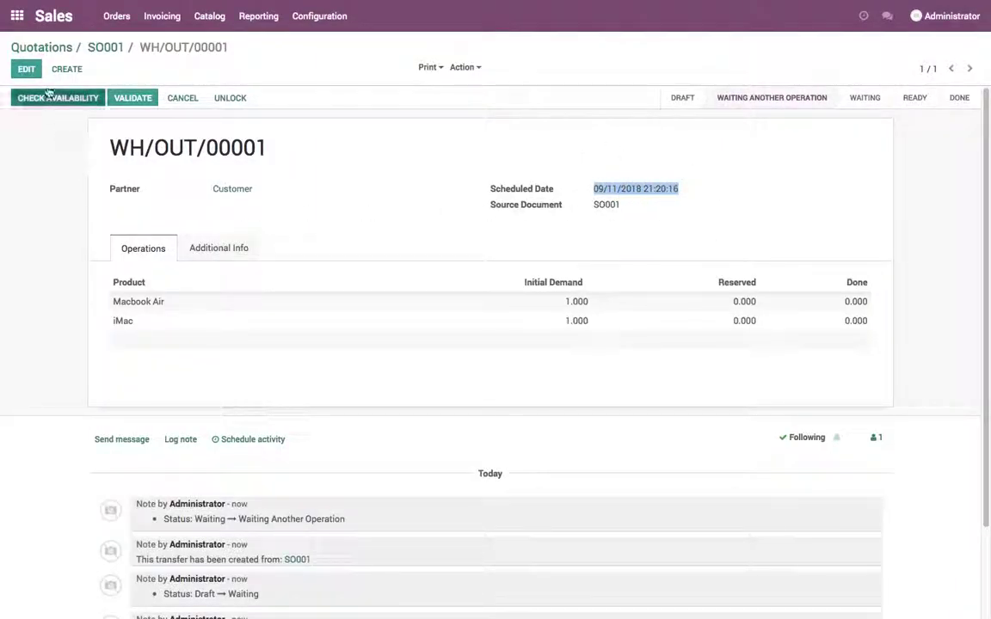
# Open the request for quotation generated from SO001 in Purchases to check its products and scheduled date.
pyautogui.click(41, 47)
pyautogui.click(16, 16)
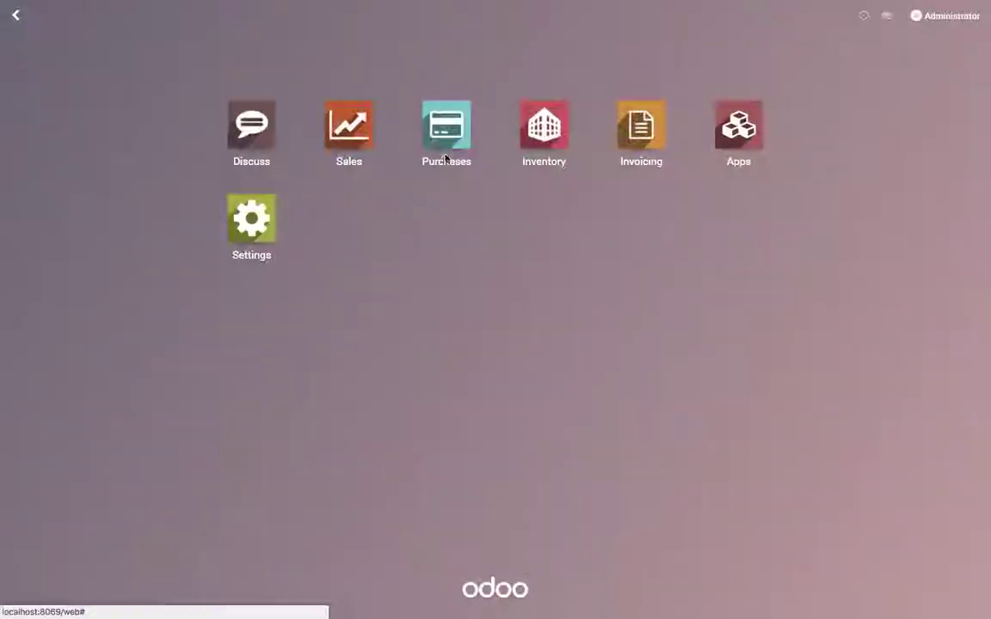
pyautogui.click(486, 127)
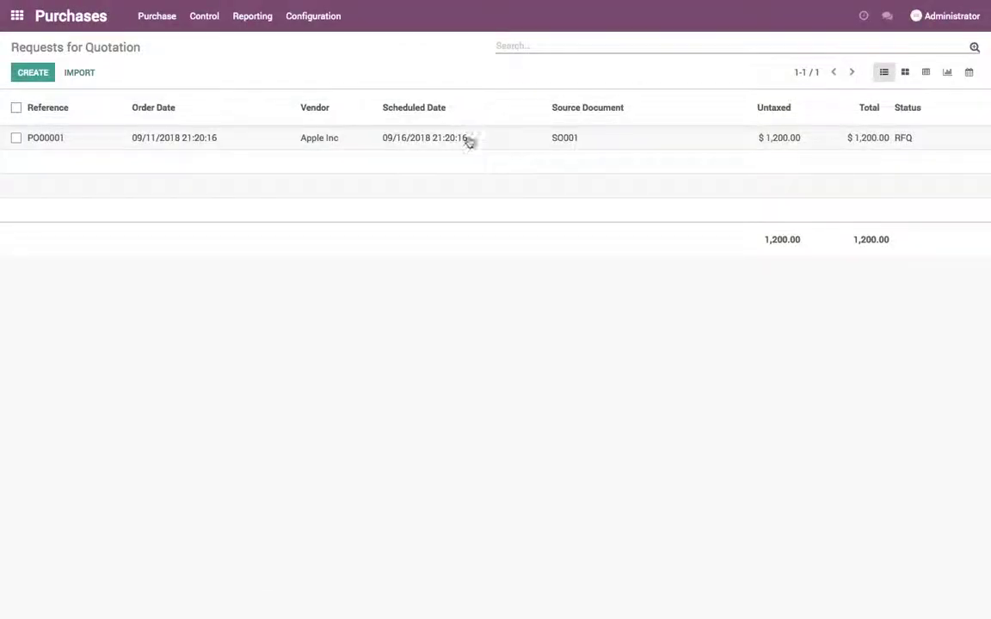
pyautogui.click(560, 141)
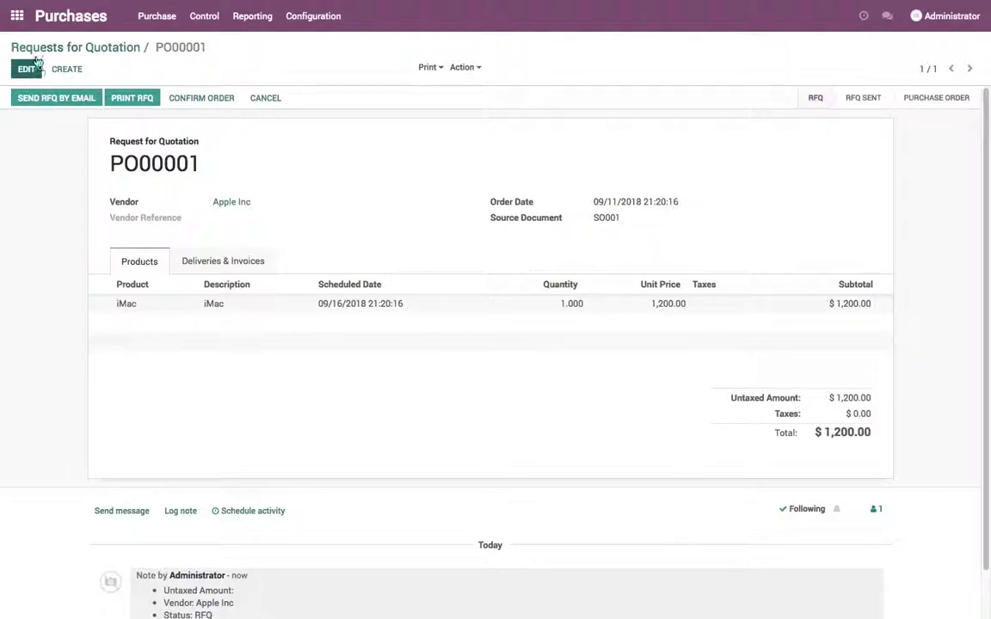
# Run the schedulers in Inventory to trigger the reordering rules.
pyautogui.click(17, 16)
pyautogui.click(545, 138)
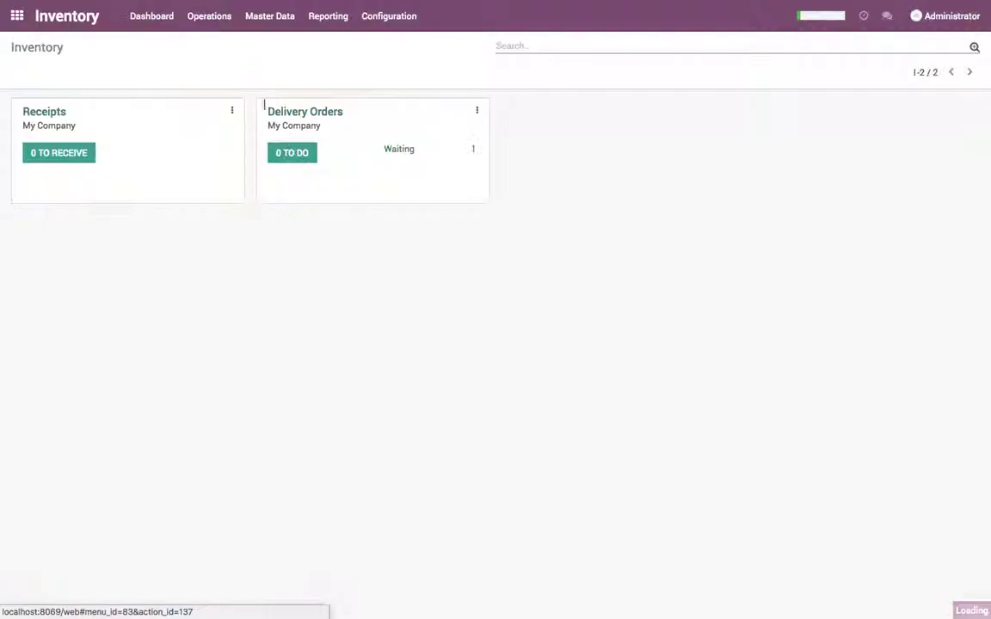
pyautogui.click(208, 17)
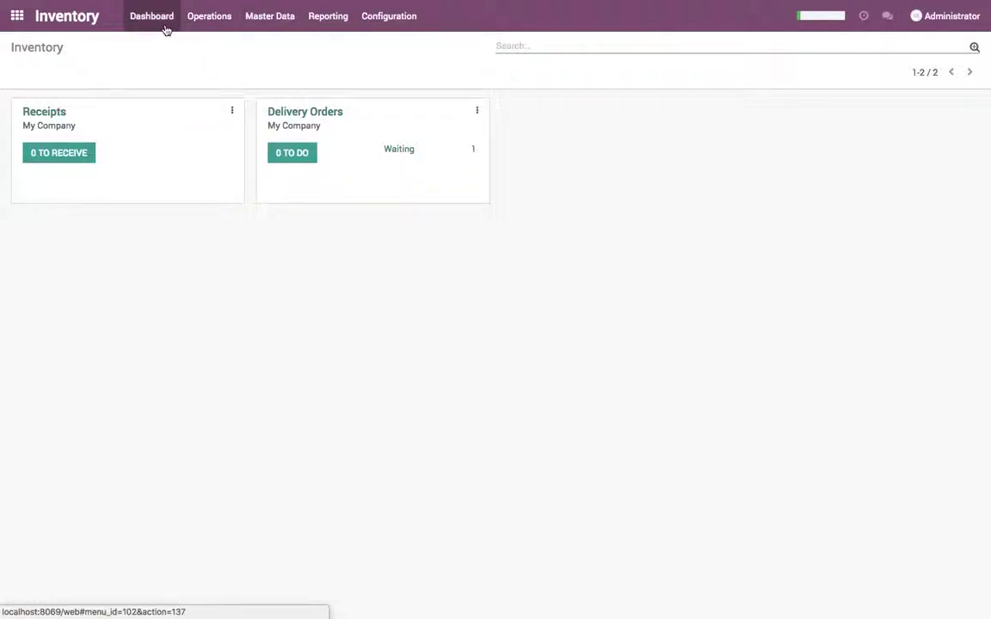
pyautogui.click(221, 28)
pyautogui.click(221, 93)
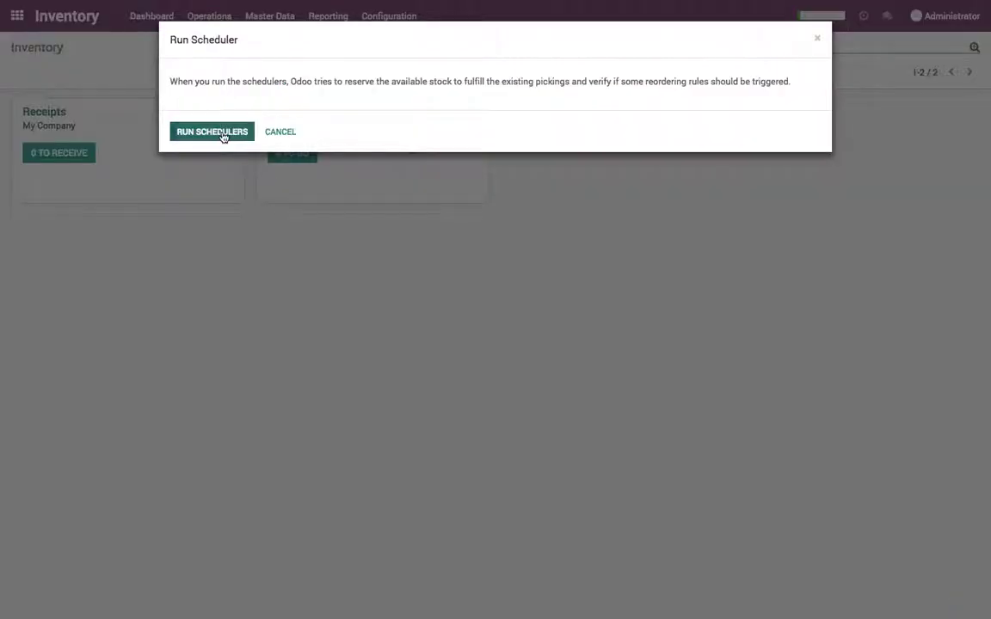
pyautogui.click(222, 136)
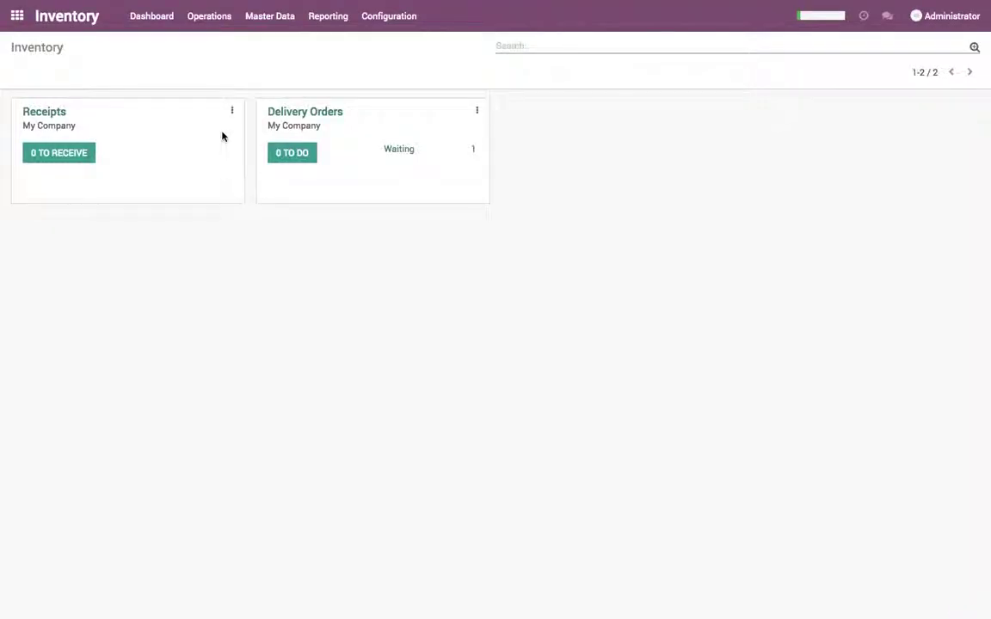
# Review the Apple Inc request for quotation again in Purchases and confirm the order.
pyautogui.click(16, 15)
pyautogui.click(454, 129)
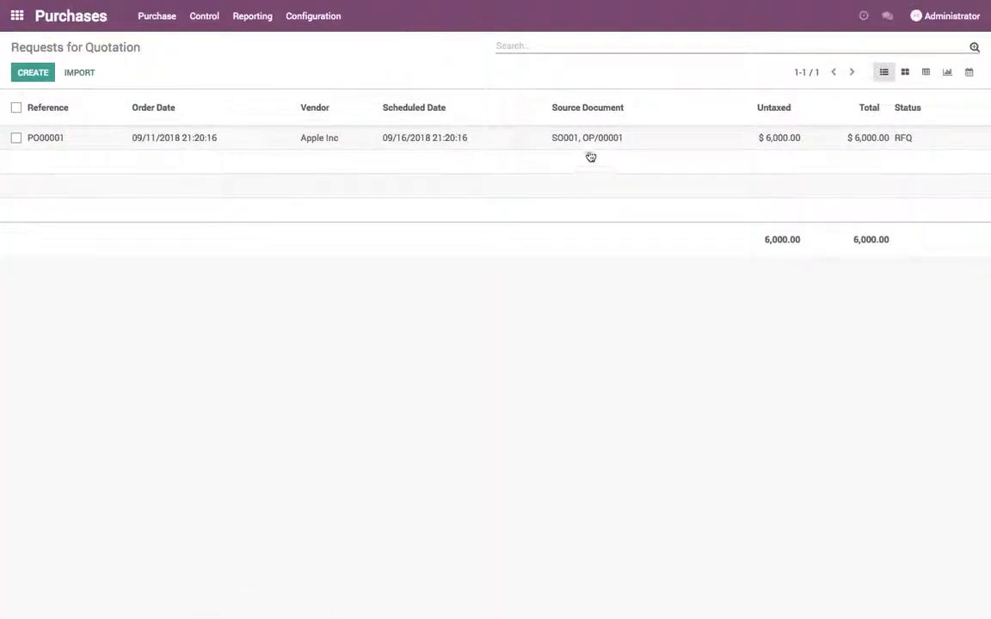
pyautogui.click(593, 143)
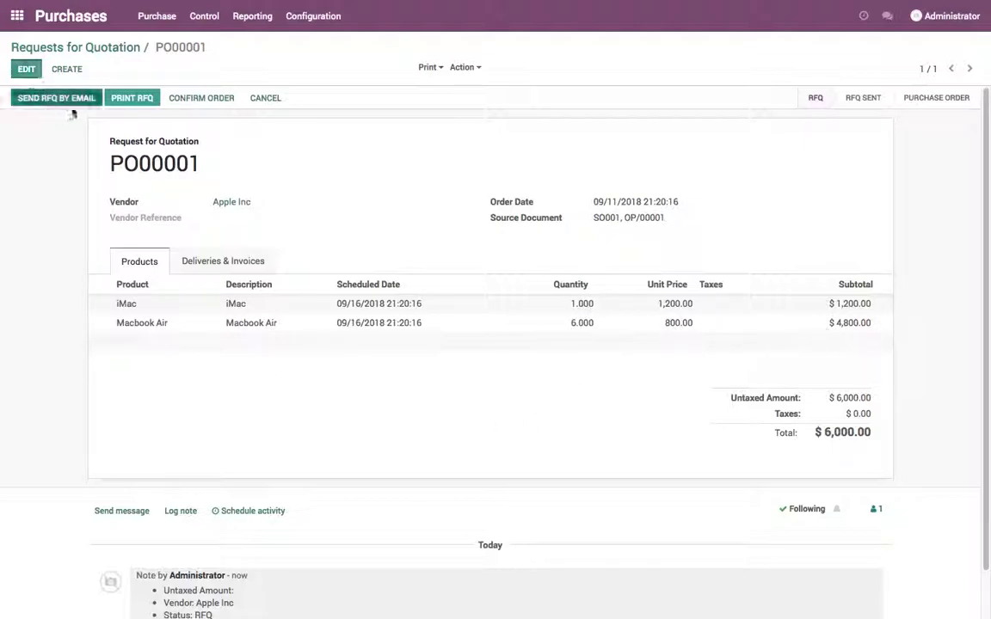
pyautogui.click(218, 99)
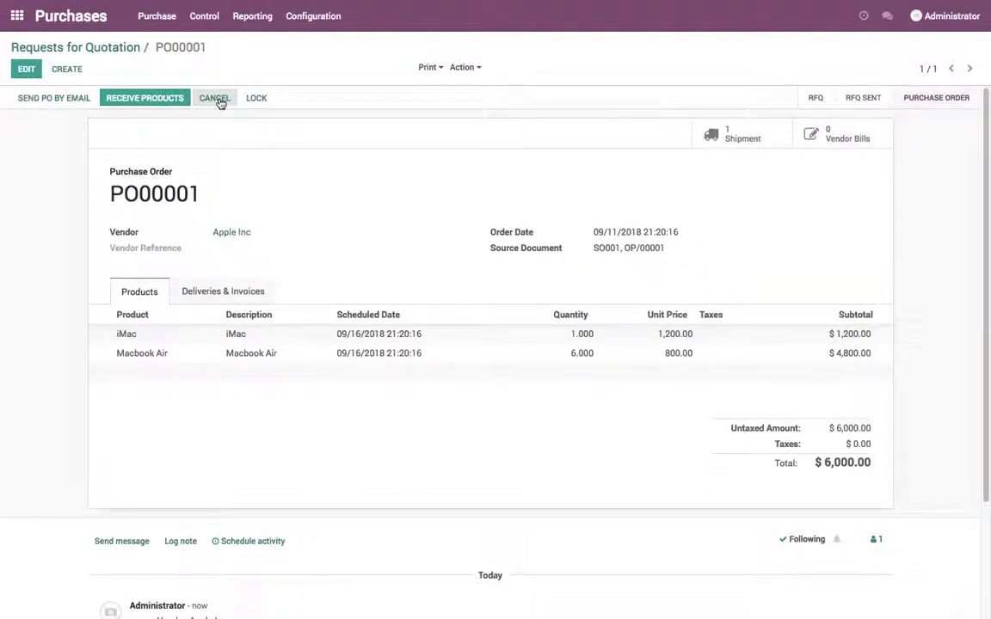
# Receive all products of the purchase order by validating its receipt as an immediate transfer.
pyautogui.click(157, 103)
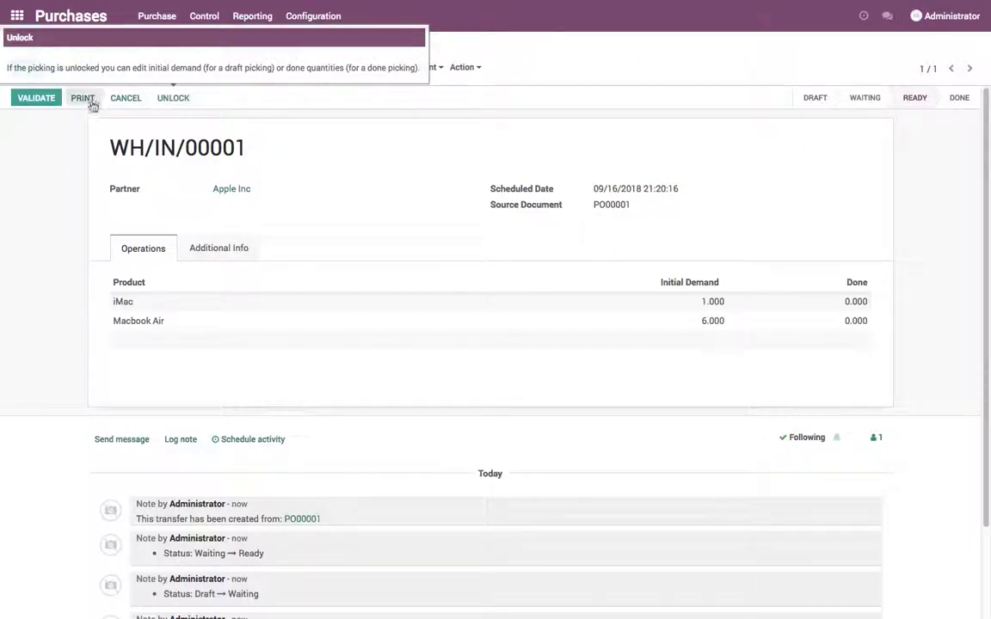
pyautogui.click(50, 103)
pyautogui.click(193, 146)
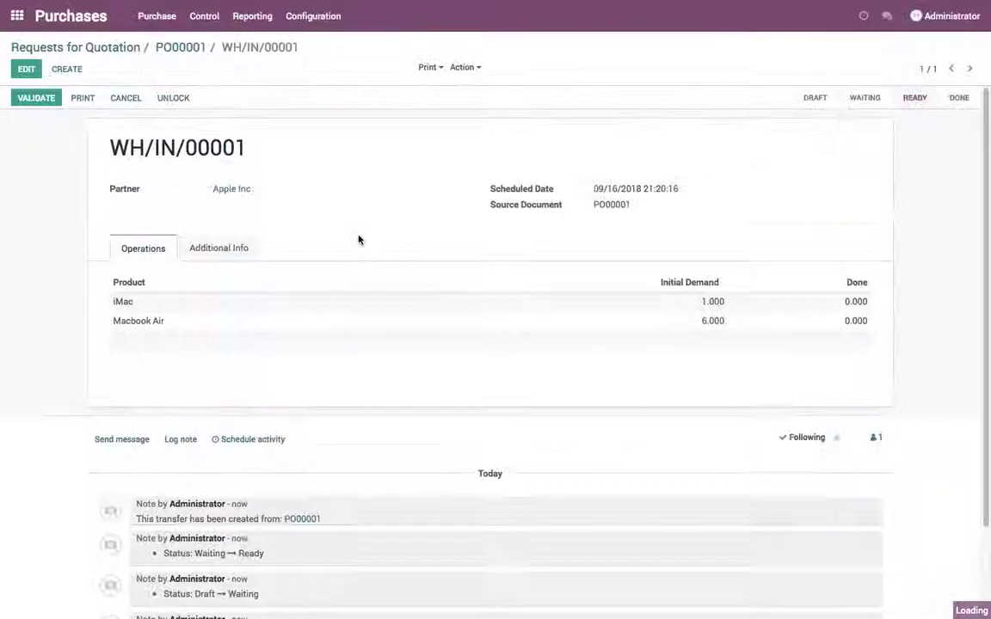
# Open the customer's pending delivery order in Inventory to check the reserved quantities.
pyautogui.click(129, 47)
pyautogui.click(17, 16)
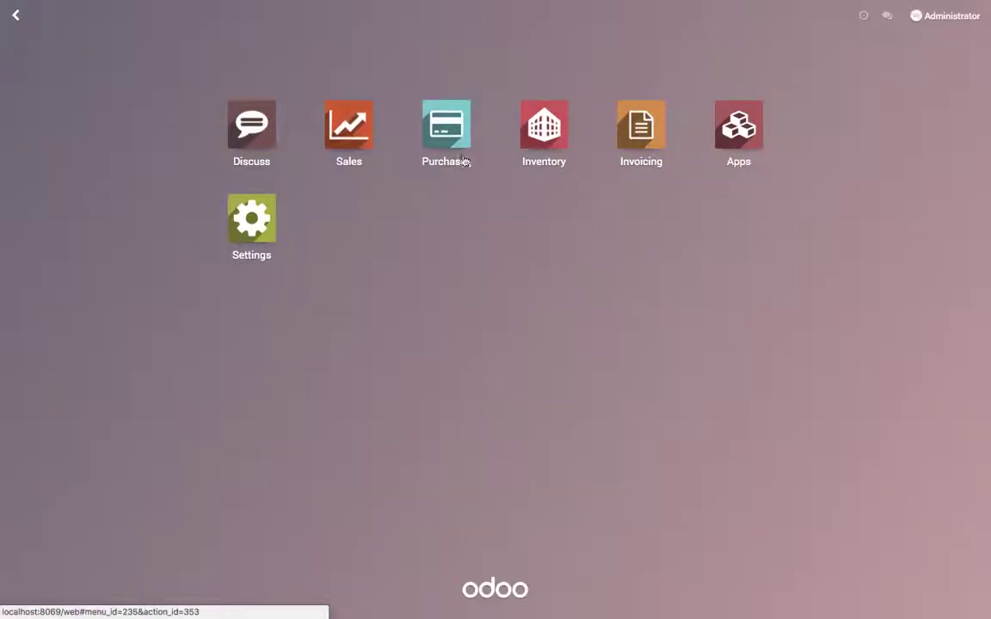
pyautogui.click(543, 129)
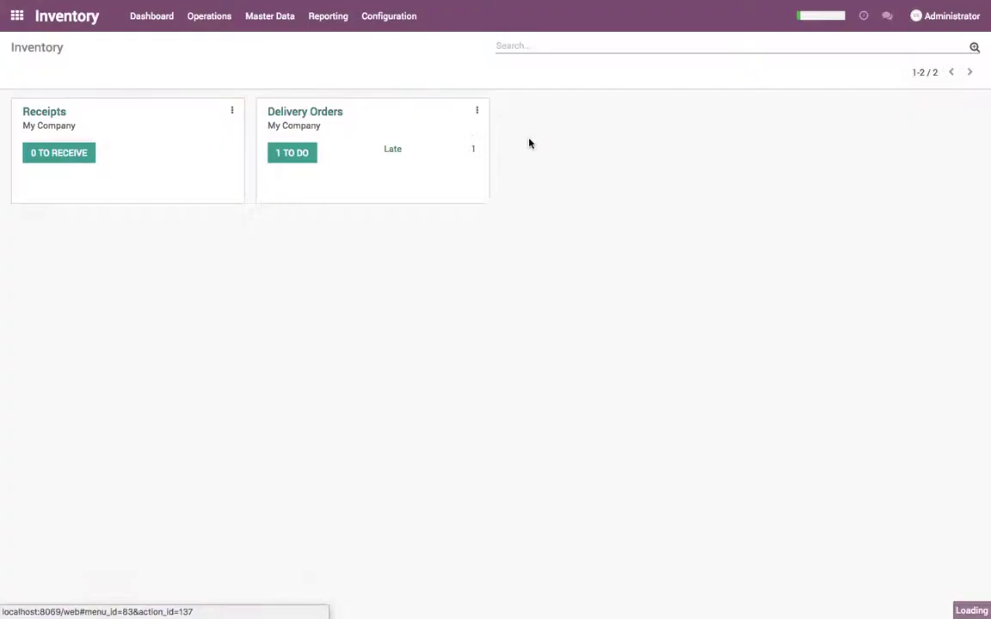
pyautogui.click(292, 153)
pyautogui.click(305, 143)
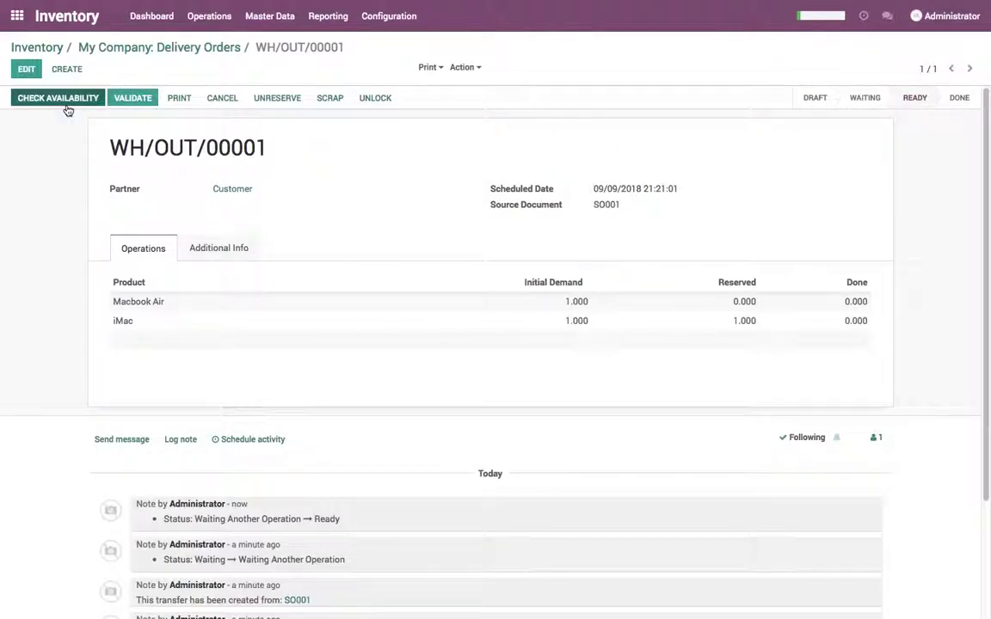
# Run the schedulers again to reserve stock and reopen the WH/OUT/00001 delivery order.
pyautogui.click(207, 18)
pyautogui.click(226, 95)
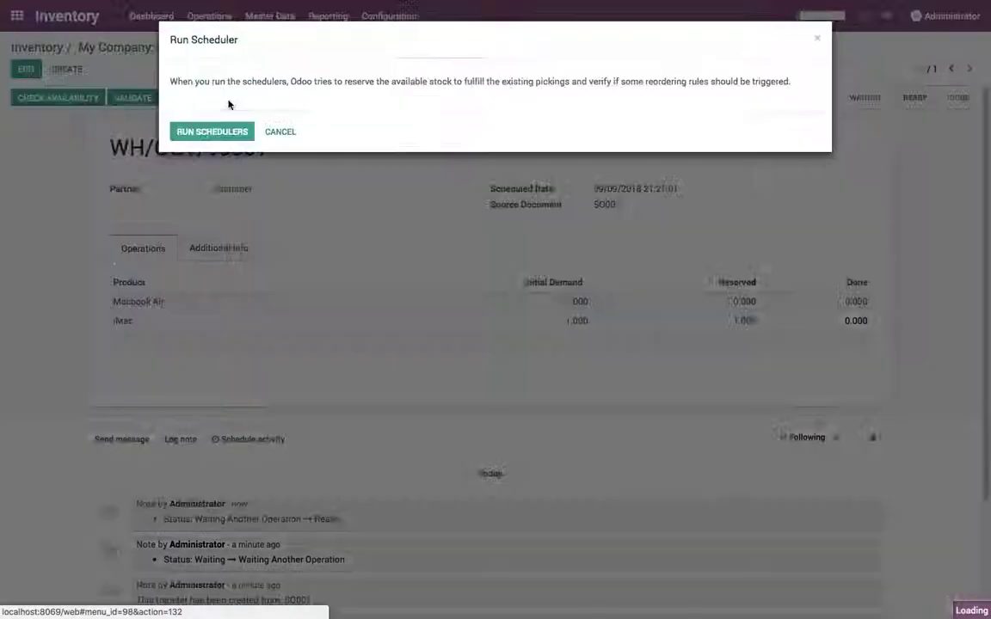
pyautogui.click(211, 131)
pyautogui.click(214, 49)
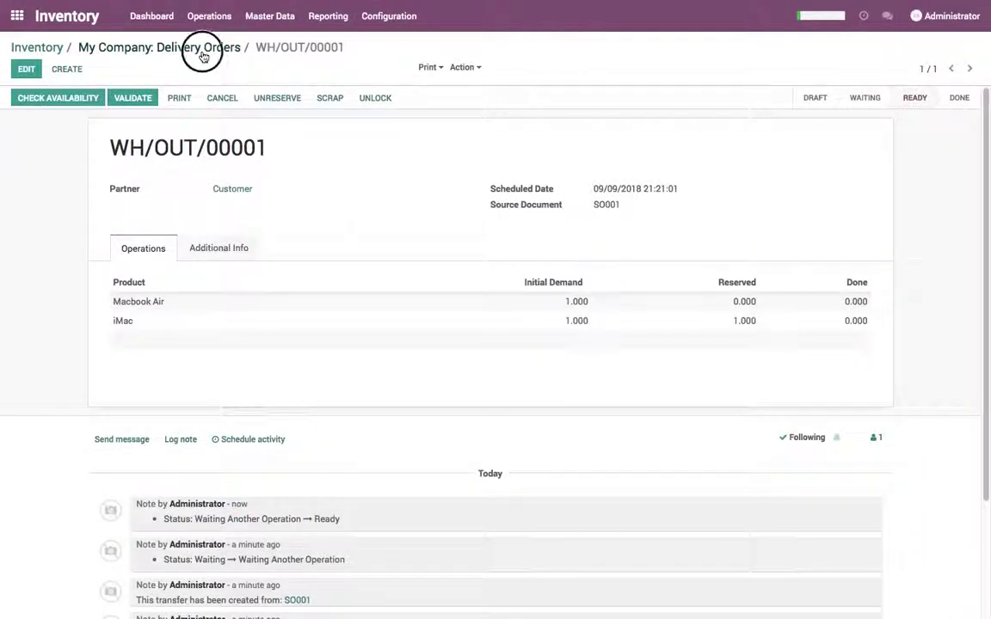
pyautogui.click(214, 138)
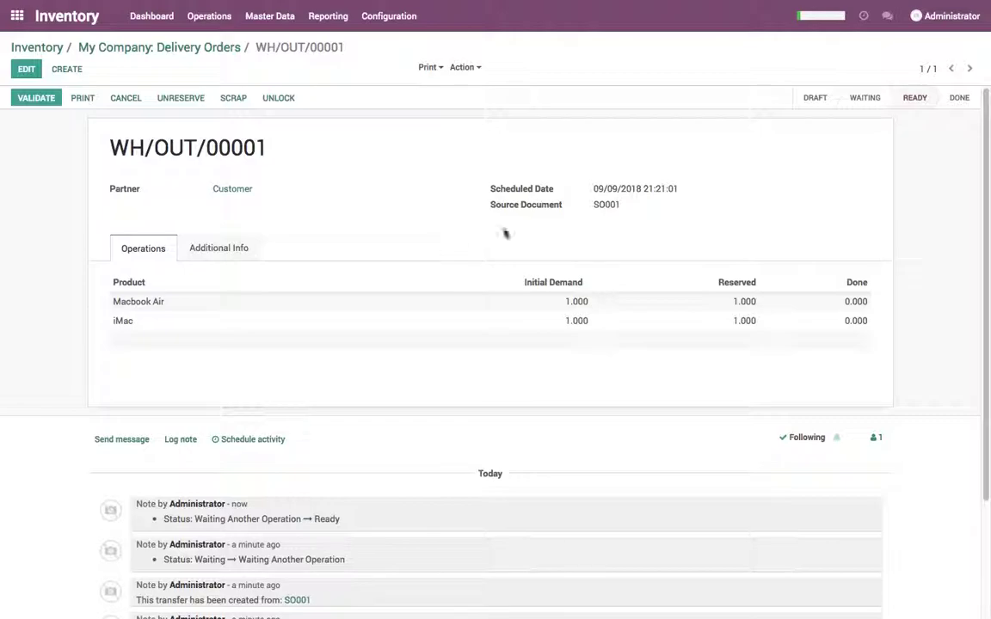
# Validate the WH/OUT/00001 delivery as an immediate transfer of all products and return to the delivery orders.
pyautogui.click(45, 100)
pyautogui.click(194, 146)
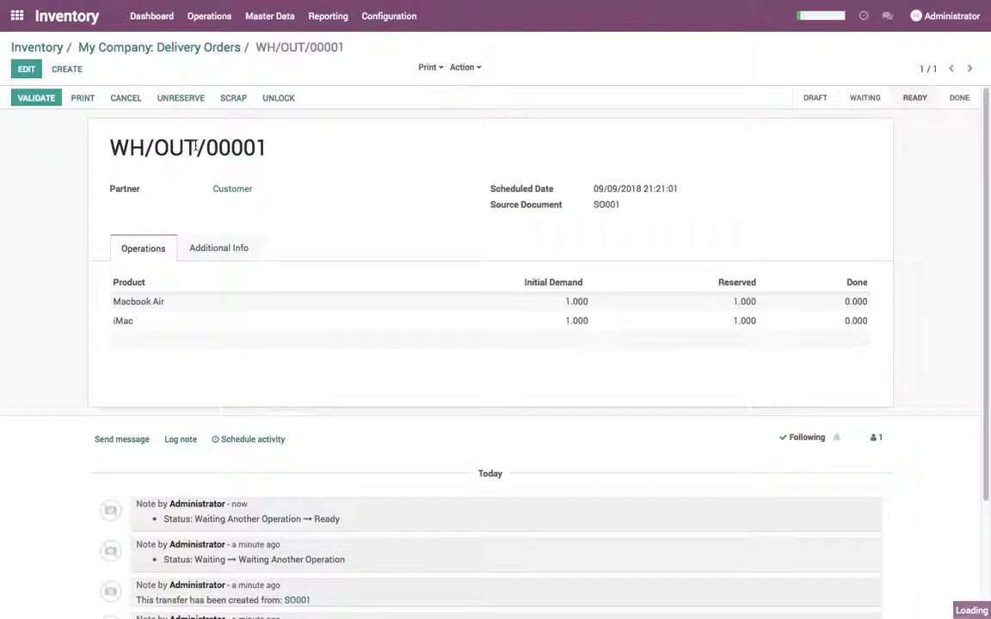
pyautogui.click(206, 49)
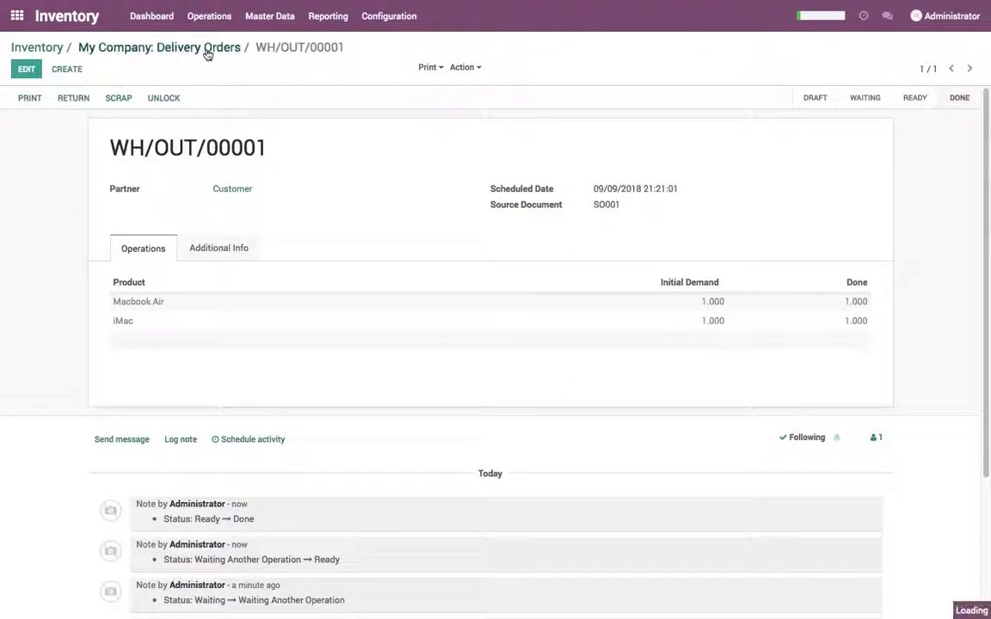
# Open the Inventory report and expand the Macbook Air down to its WH/Stock location to examine the stock on hand.
pyautogui.click(39, 47)
pyautogui.click(17, 17)
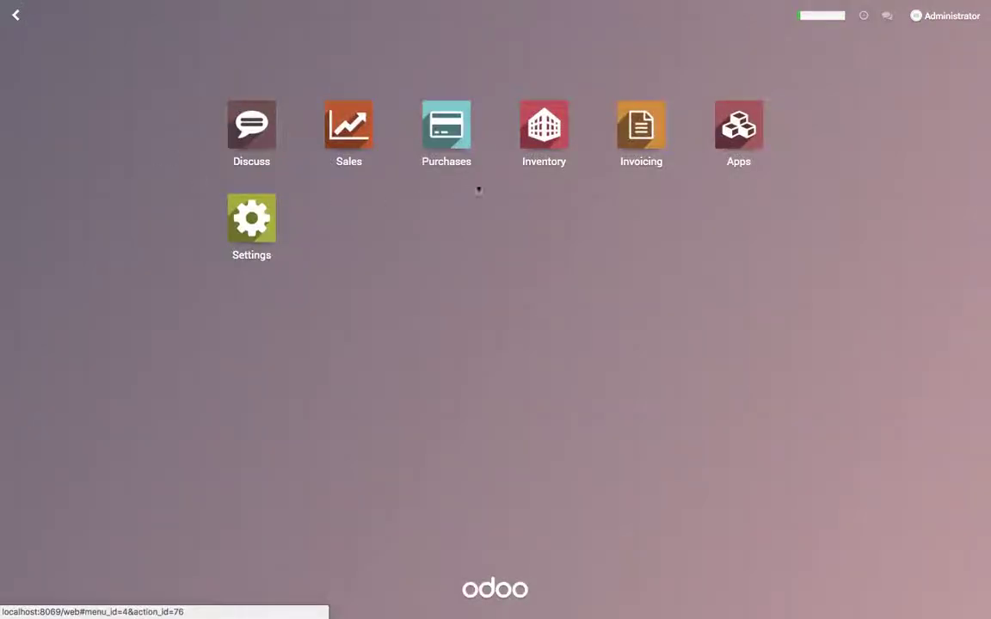
pyautogui.click(522, 158)
pyautogui.click(321, 19)
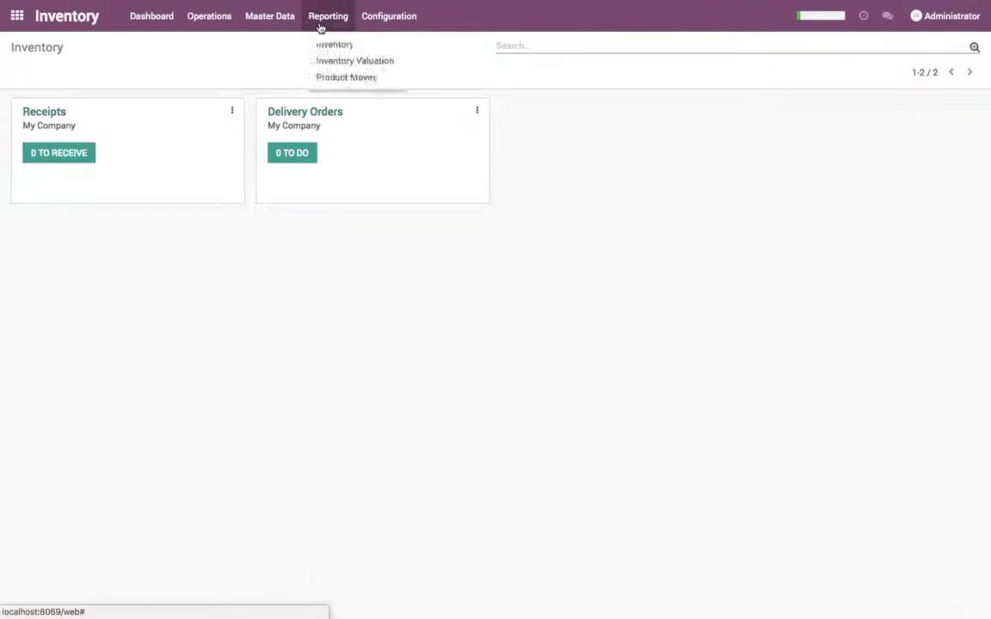
pyautogui.click(323, 42)
pyautogui.click(287, 177)
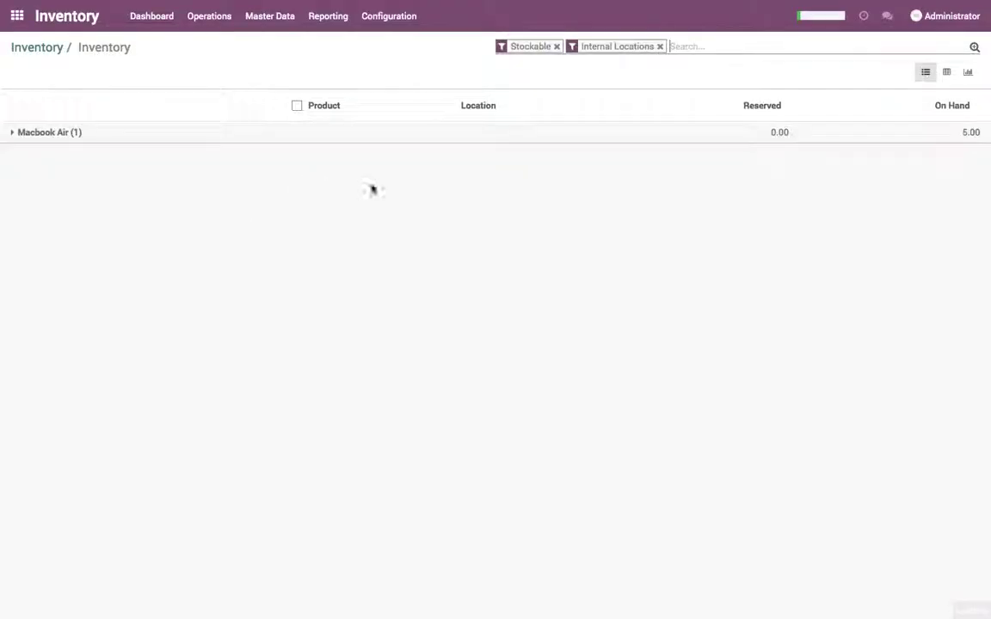
pyautogui.click(980, 139)
pyautogui.click(853, 152)
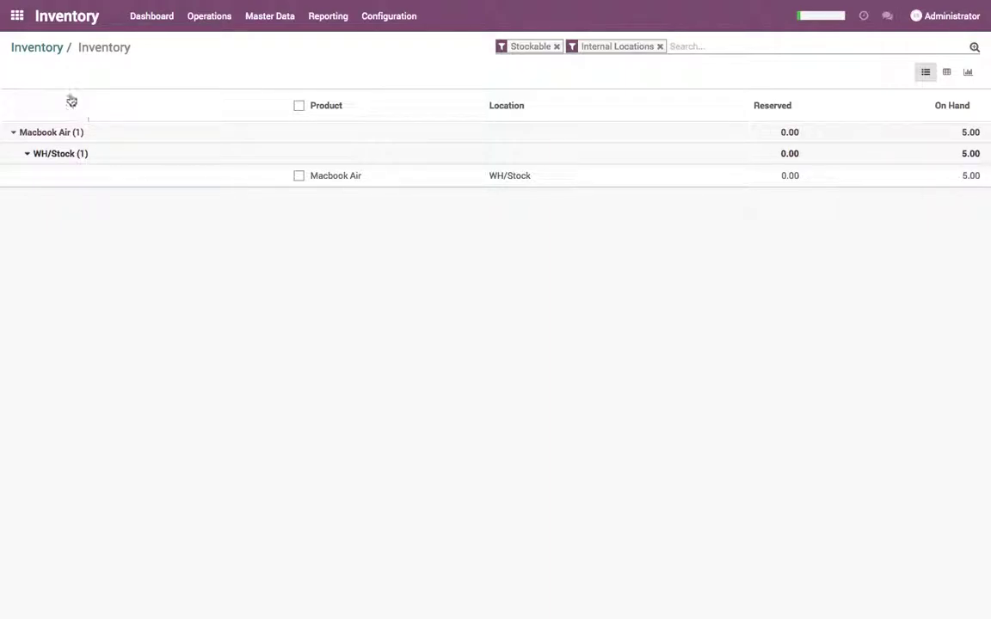
pyautogui.click(44, 48)
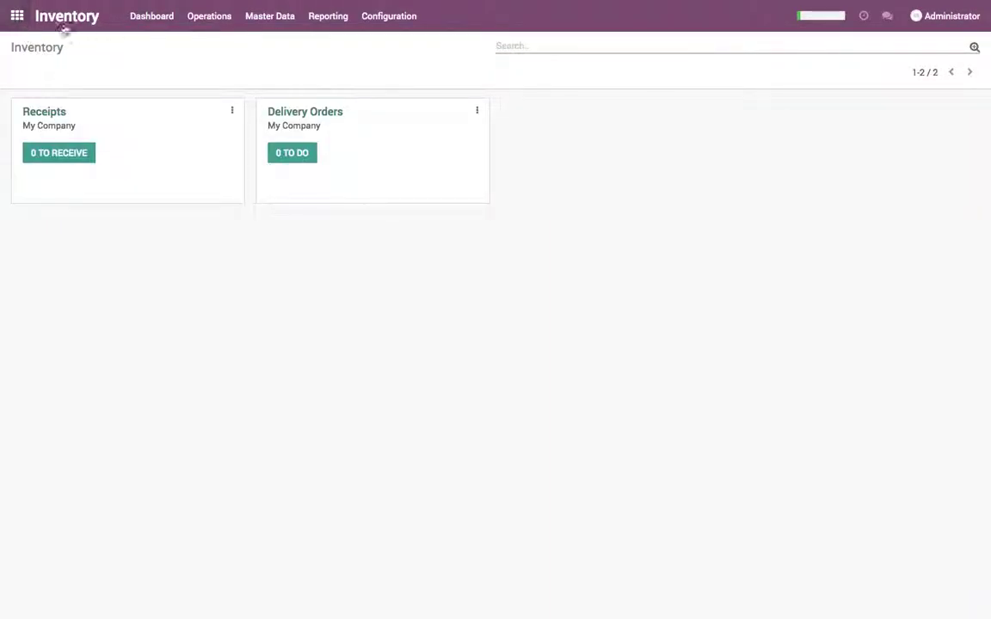
pyautogui.click(17, 16)
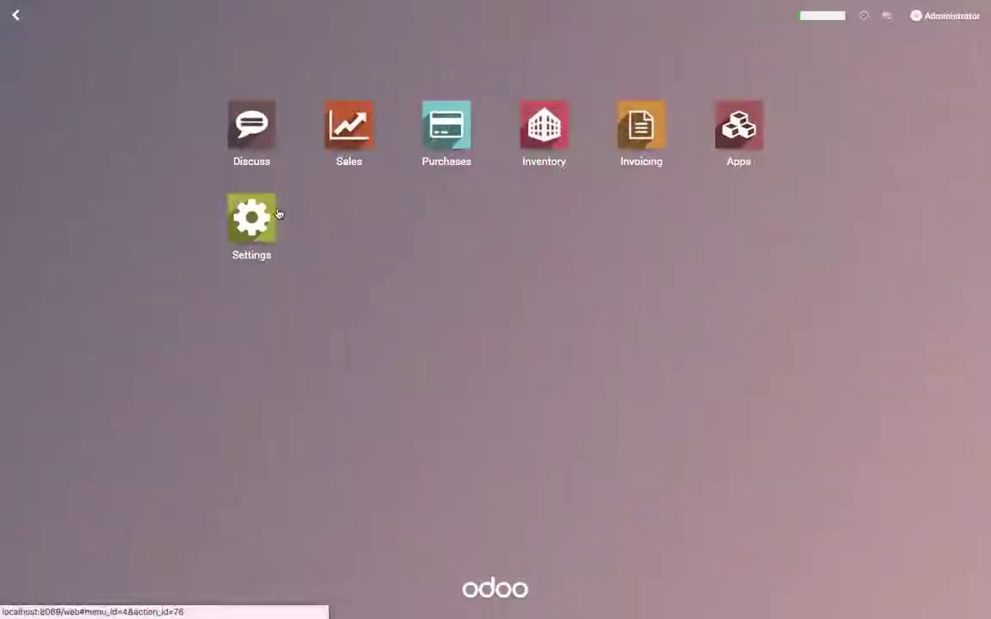
pyautogui.click(377, 133)
pyautogui.click(34, 74)
pyautogui.click(260, 190)
pyautogui.click(260, 212)
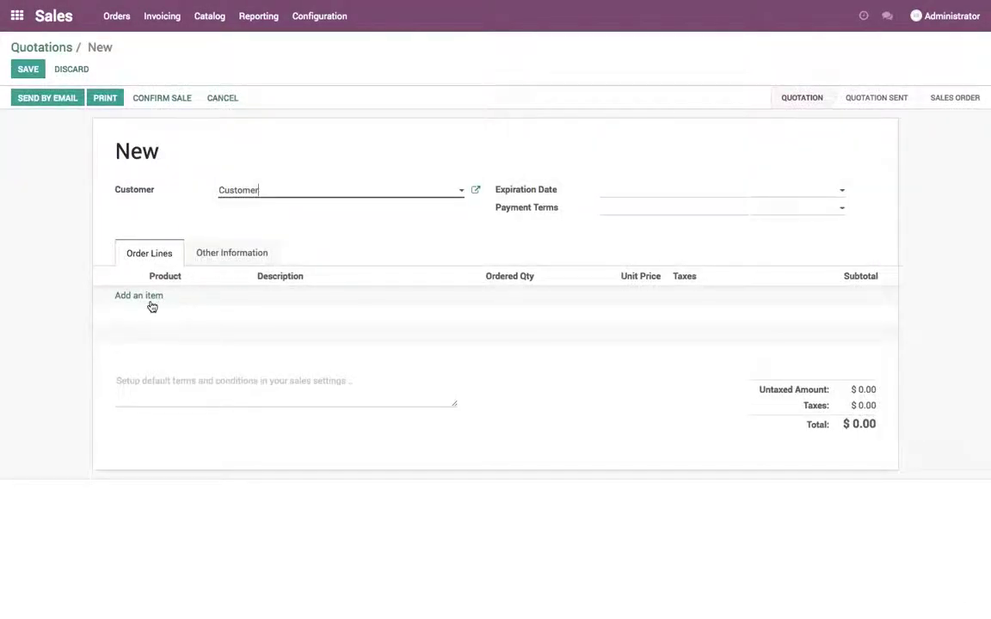
pyautogui.click(148, 297)
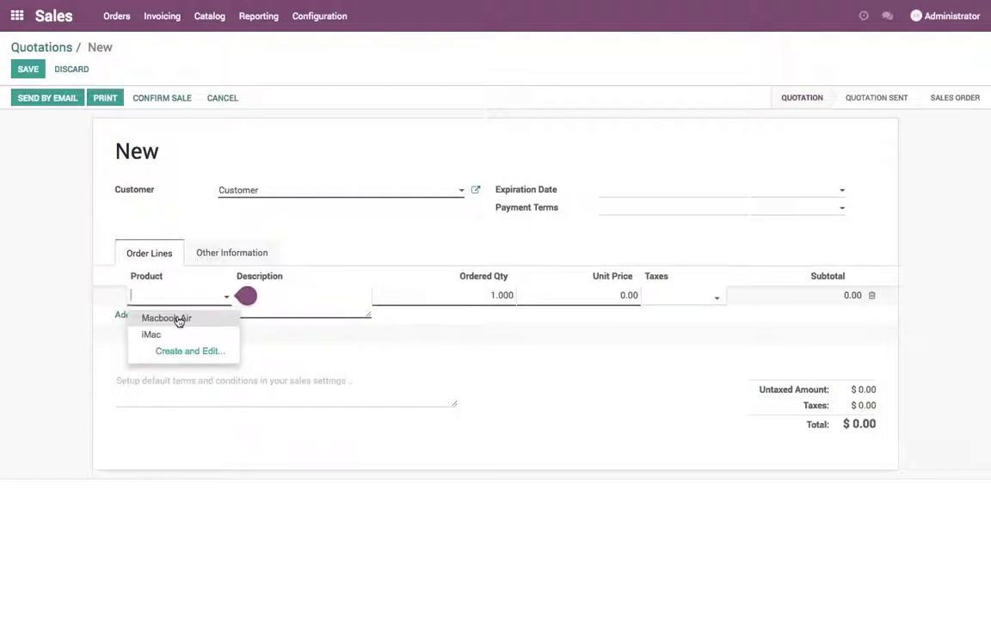
pyautogui.click(163, 326)
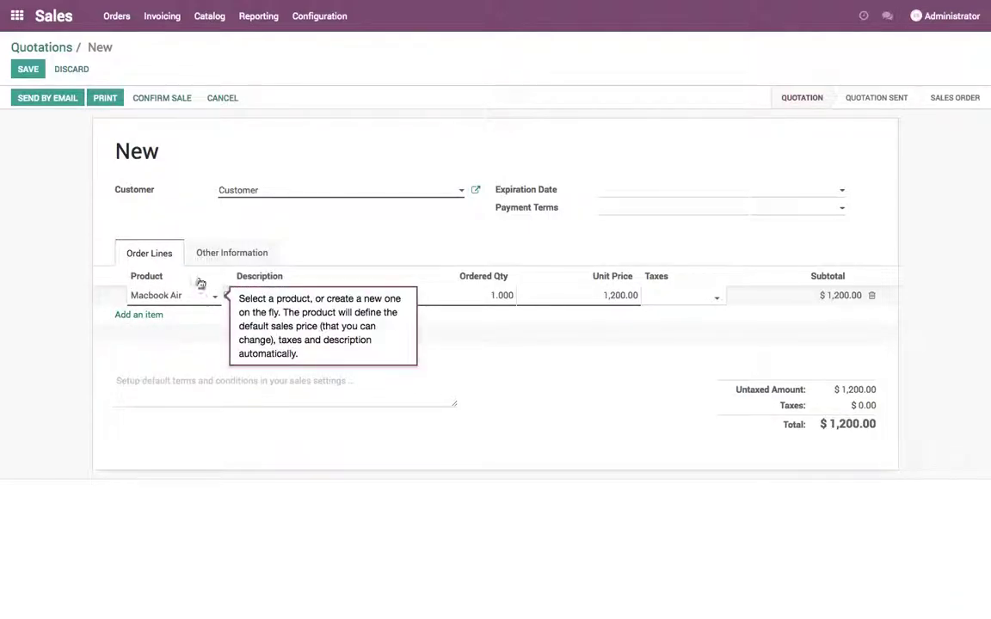
pyautogui.click(225, 252)
pyautogui.click(149, 253)
pyautogui.click(181, 295)
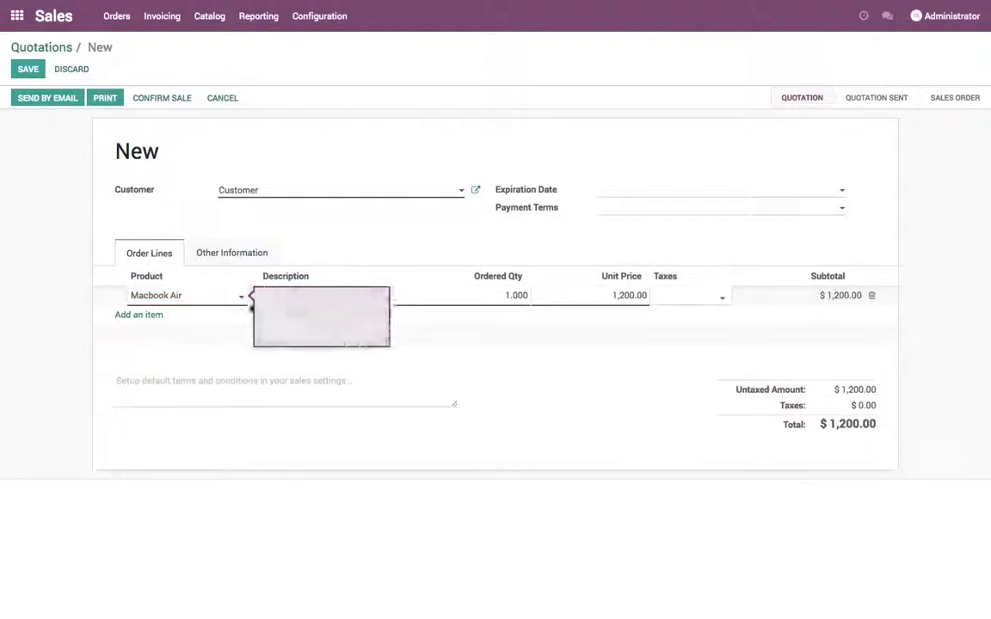
pyautogui.click(242, 300)
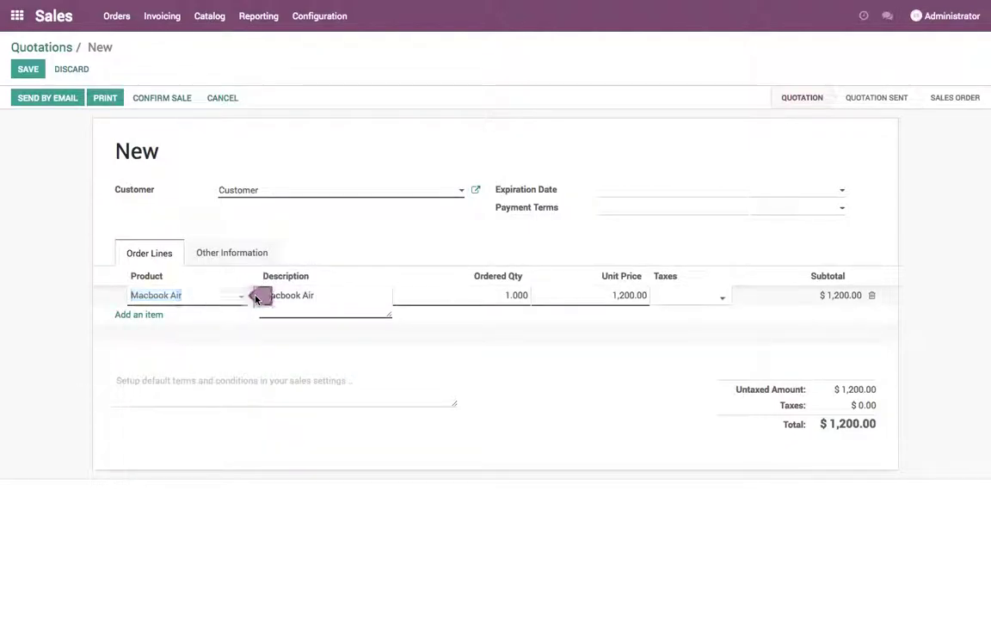
# Leave the unsaved quotation and review the Macbook Air's purchase and inventory settings and its reordering rules.
pyautogui.click(208, 16)
pyautogui.click(222, 54)
pyautogui.click(295, 113)
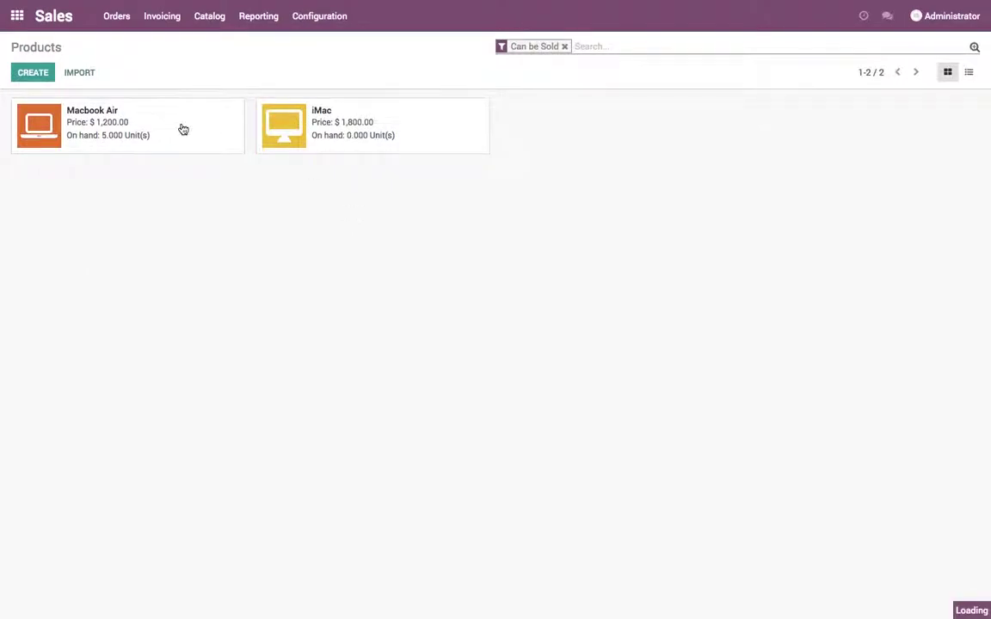
pyautogui.click(183, 129)
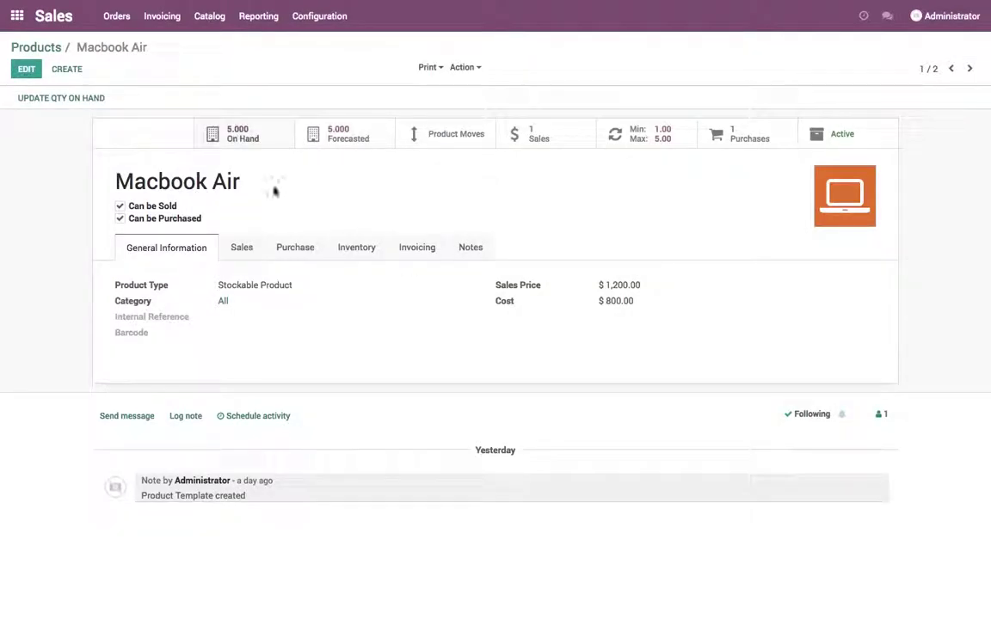
pyautogui.click(297, 250)
pyautogui.click(352, 249)
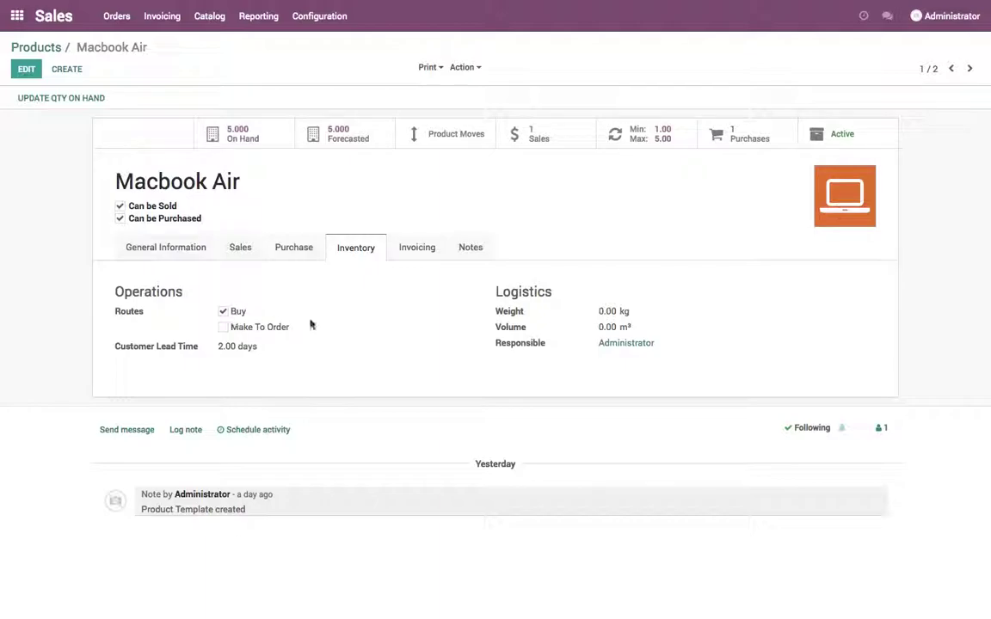
pyautogui.click(615, 134)
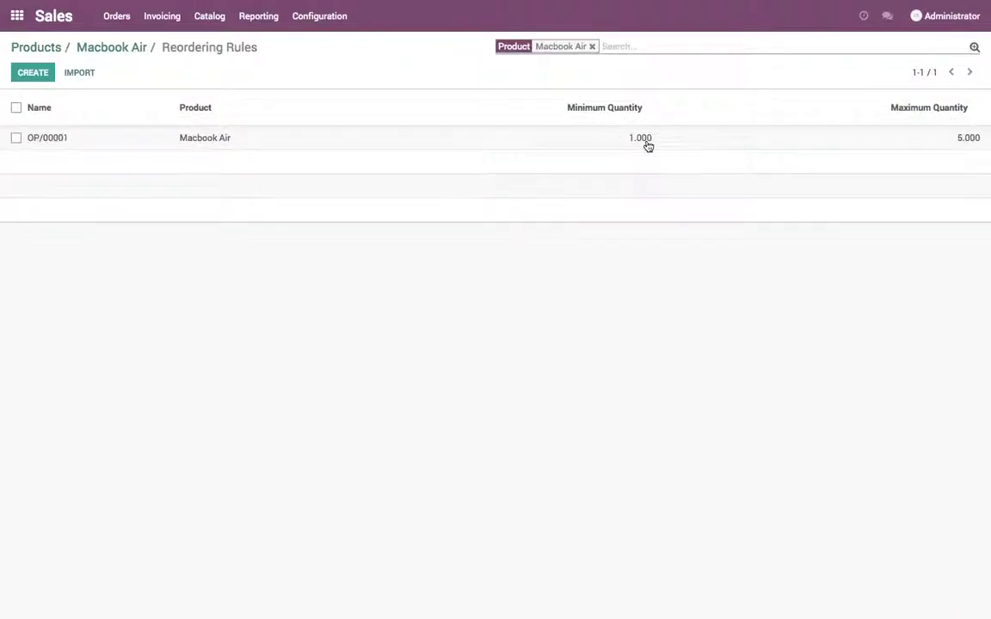
# Open the Macbook Air's reordering rule OP/00001 and examine its minimum, maximum and multiple quantities.
pyautogui.click(647, 146)
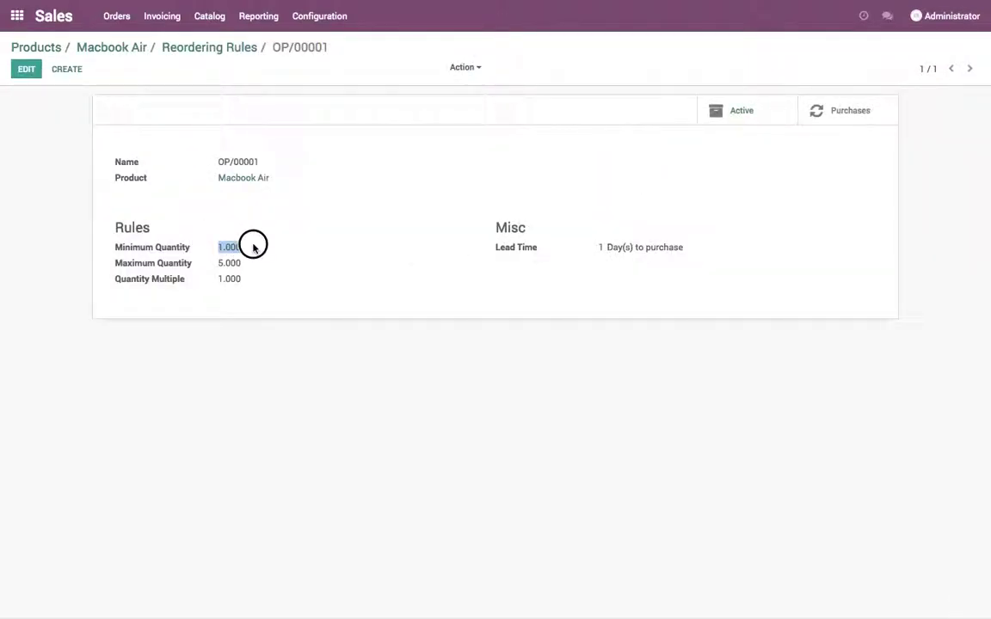
pyautogui.moveTo(253, 246); pyautogui.dragTo(256, 281)
# Start a new sales quotation and set its customer to Customer.
pyautogui.click(116, 16)
pyautogui.click(121, 49)
pyautogui.click(32, 72)
pyautogui.click(245, 191)
pyautogui.click(249, 210)
# Add an order line for 5 Macbook Air, save the quotation and confirm the sale.
pyautogui.click(130, 294)
pyautogui.click(167, 296)
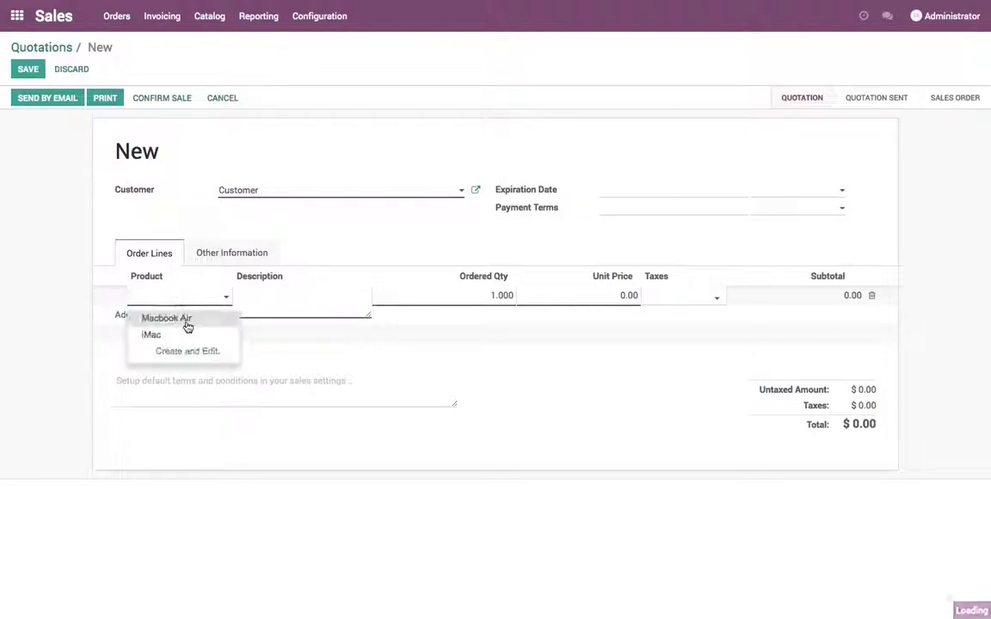
pyautogui.click(186, 322)
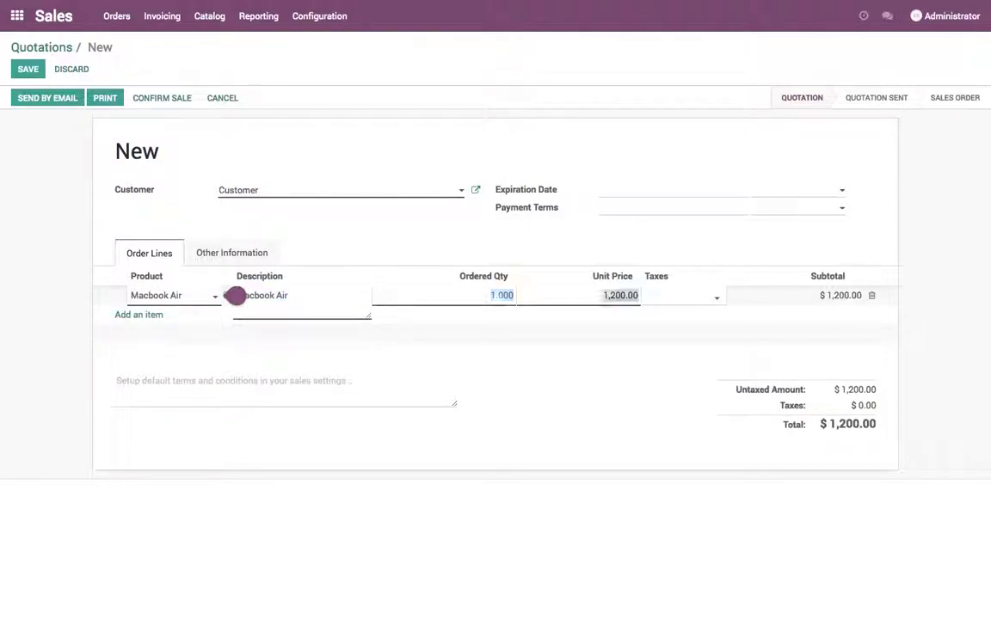
pyautogui.write('5')
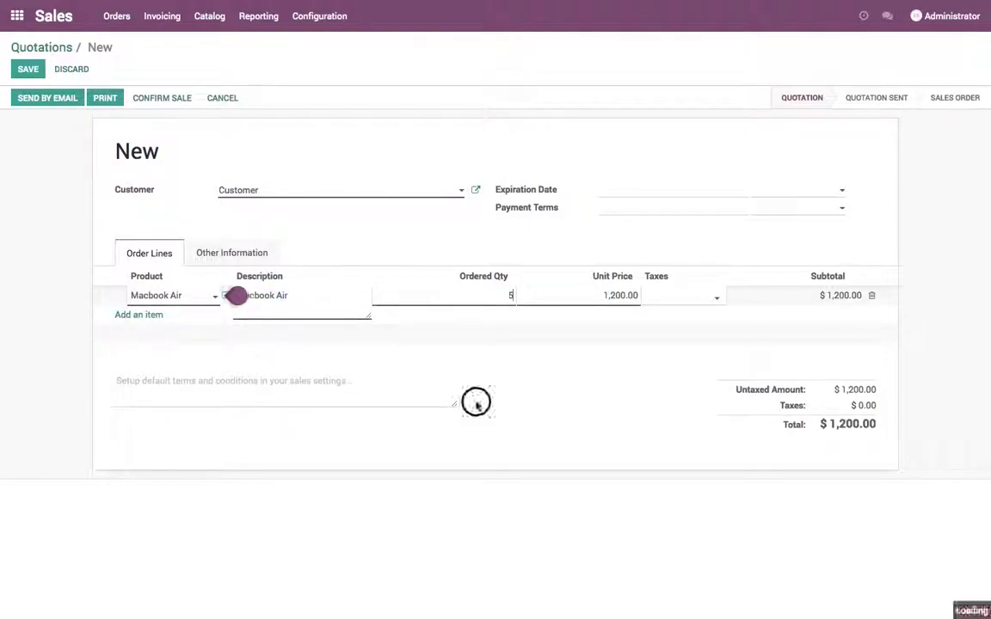
pyautogui.click(475, 402)
pyautogui.click(28, 68)
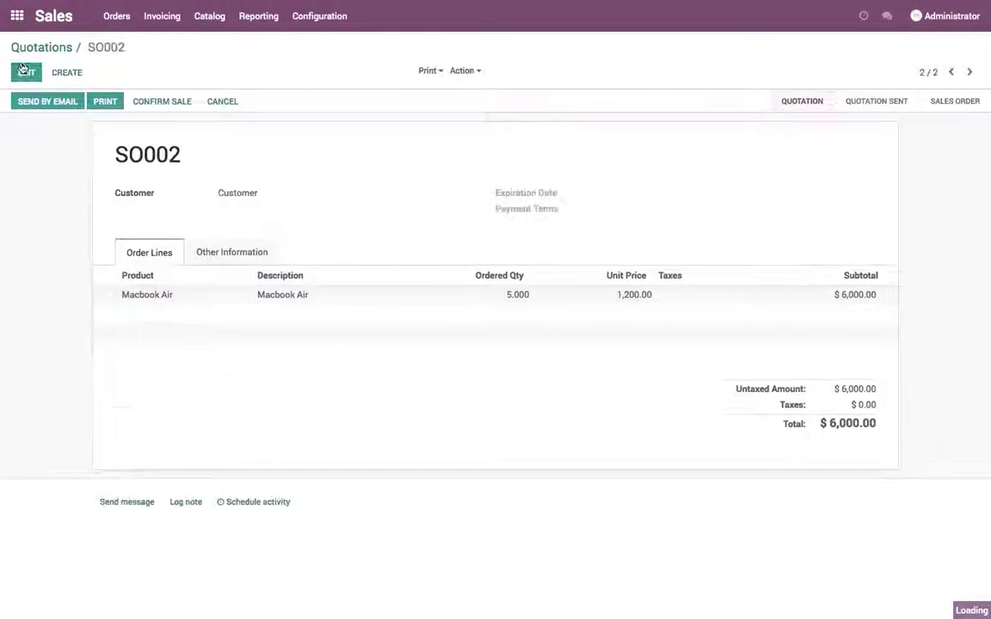
pyautogui.click(159, 102)
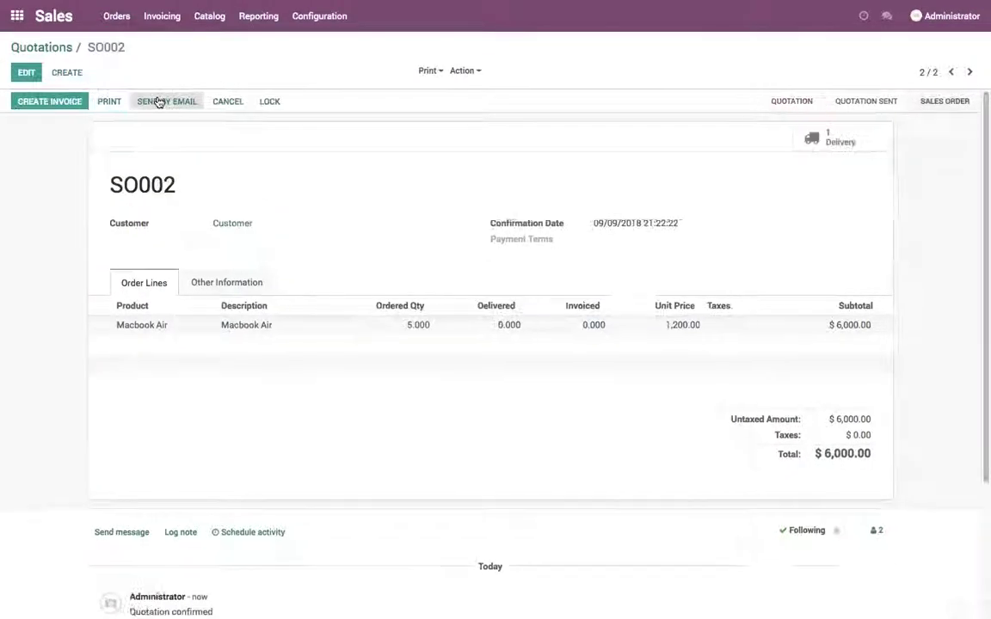
# Open the delivery order of SO002, validate it as an immediate transfer and return to the quotations list.
pyautogui.click(835, 139)
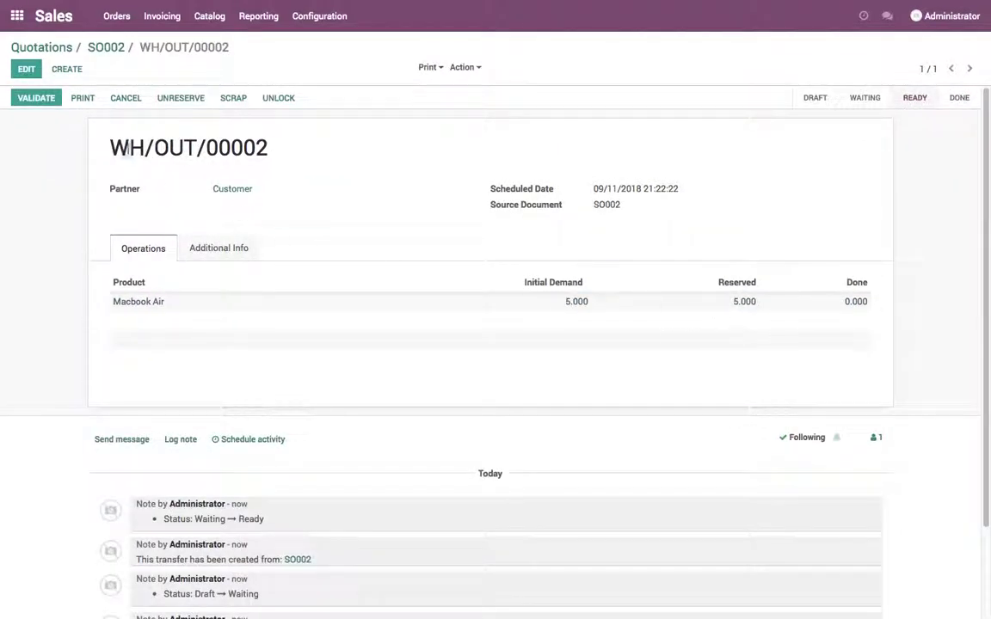
pyautogui.click(37, 98)
pyautogui.click(186, 146)
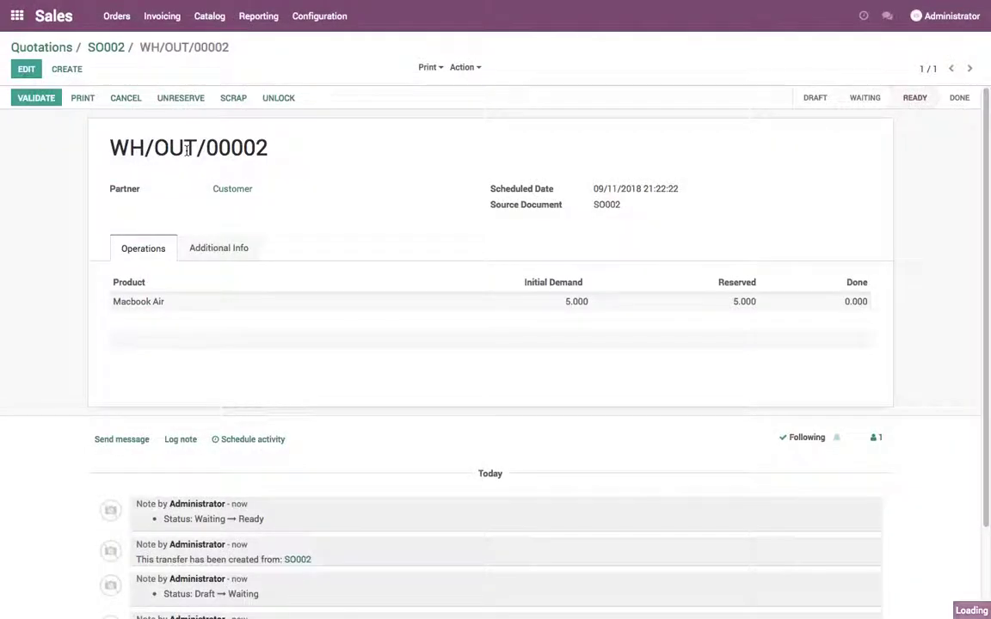
pyautogui.click(102, 49)
pyautogui.click(52, 50)
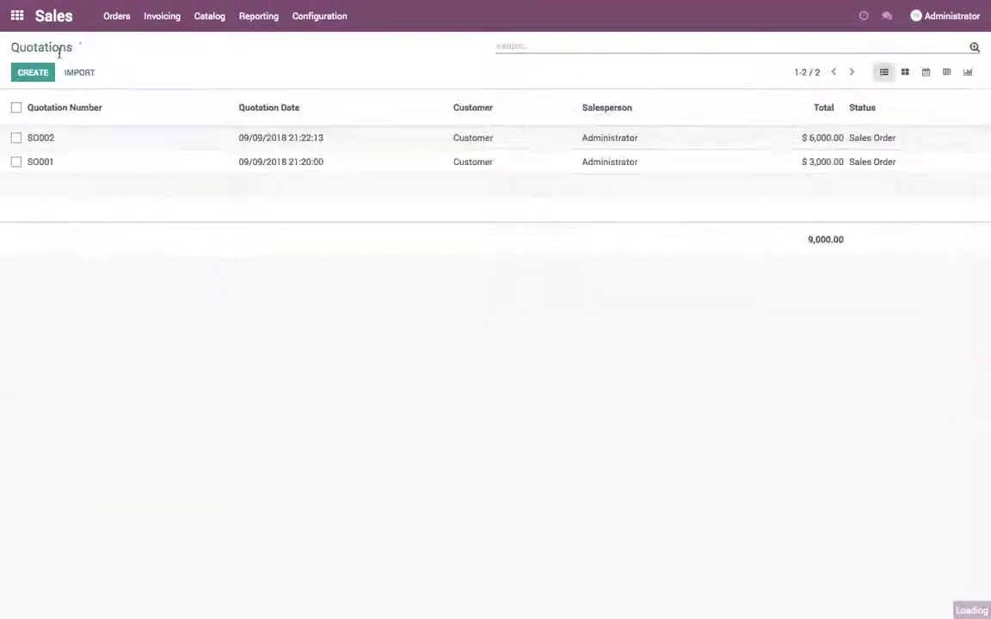
# Switch to the Inventory app and retrieve the inventory report for the current inventory to check the remaining stock.
pyautogui.click(7, 16)
pyautogui.click(541, 130)
pyautogui.click(325, 18)
pyautogui.click(322, 50)
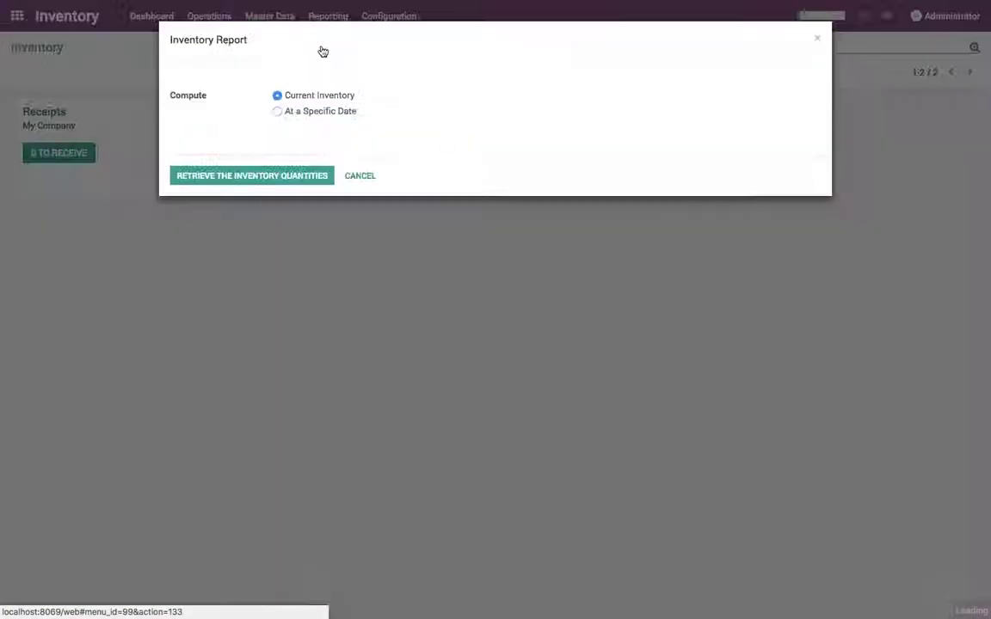
pyautogui.click(294, 175)
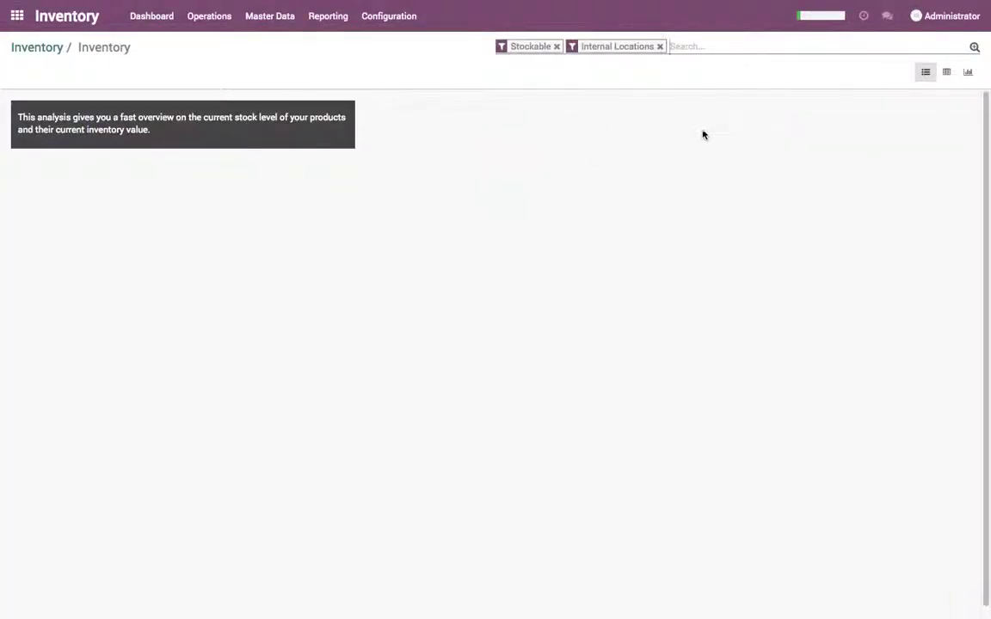
# Leave the inventory report and check the Purchases app for requests for quotation.
pyautogui.click(151, 15)
pyautogui.click(16, 15)
pyautogui.click(460, 142)
pyautogui.click(16, 16)
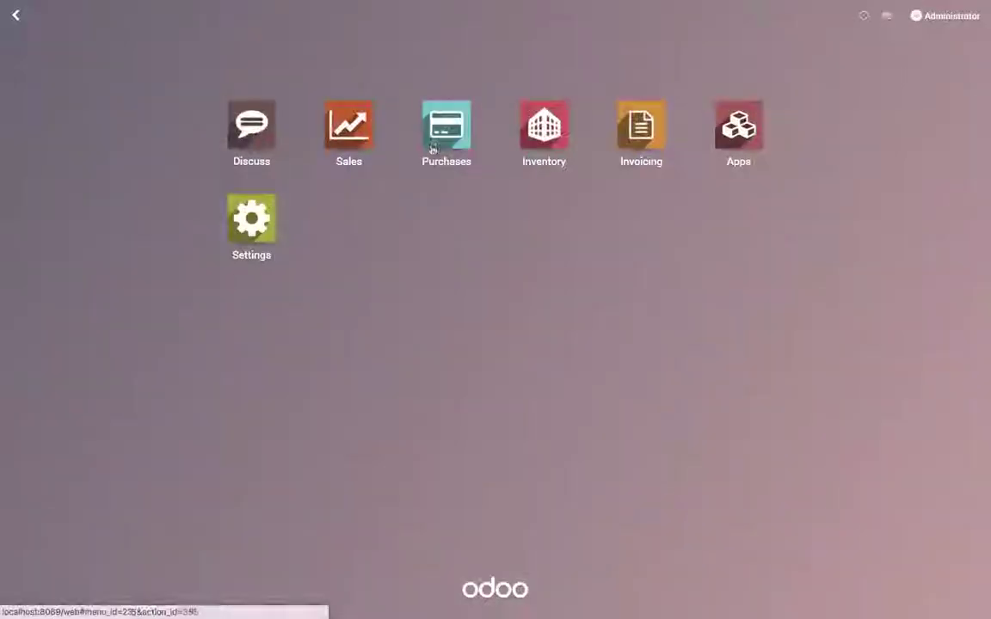
# Run the schedulers from the Inventory app and open the requests for quotation in Purchases.
pyautogui.click(542, 124)
pyautogui.click(203, 21)
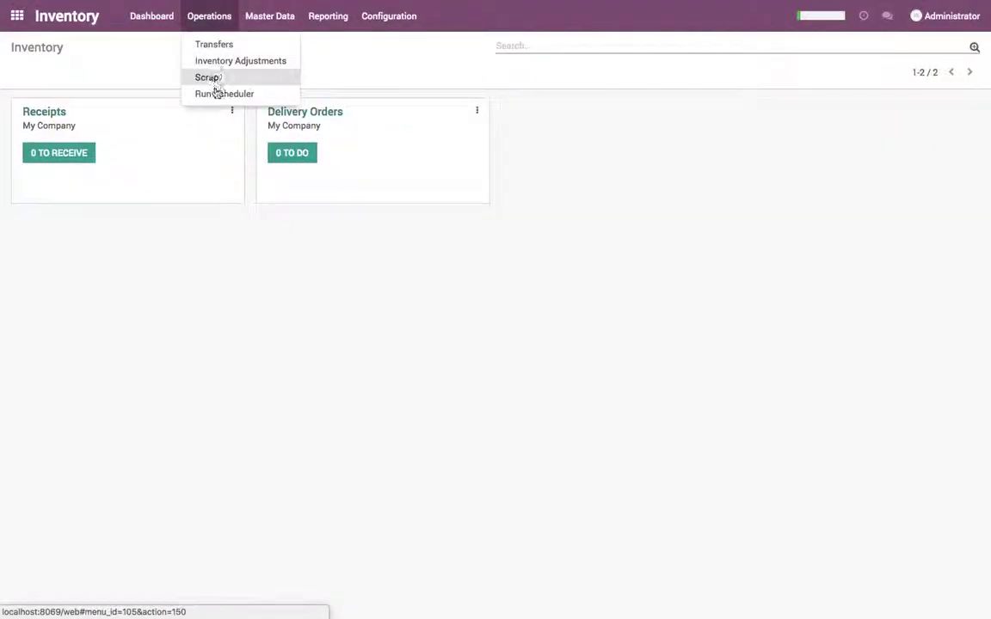
pyautogui.click(219, 93)
pyautogui.click(222, 137)
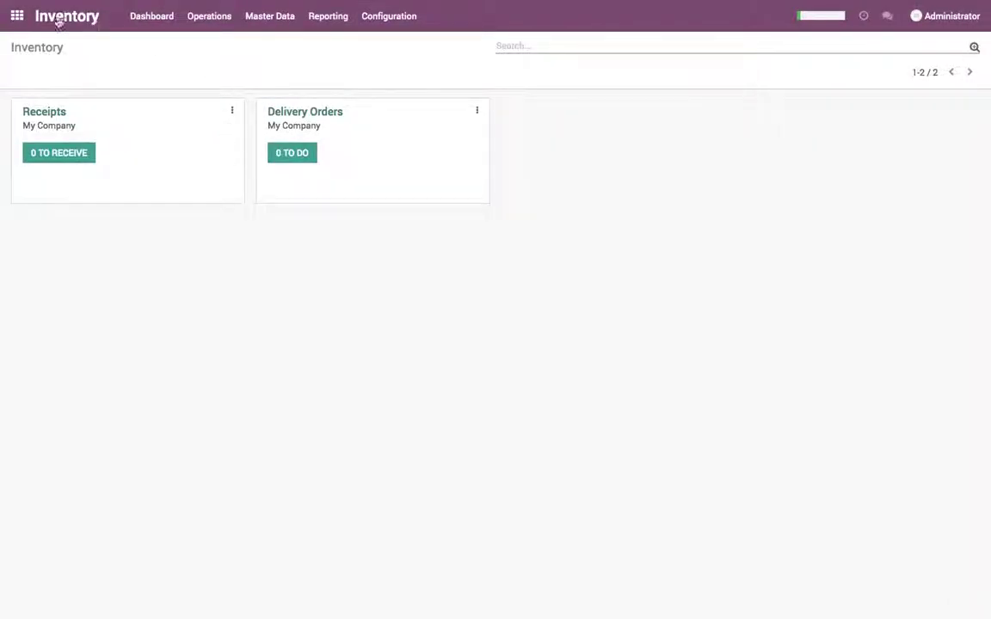
pyautogui.click(16, 15)
pyautogui.click(446, 138)
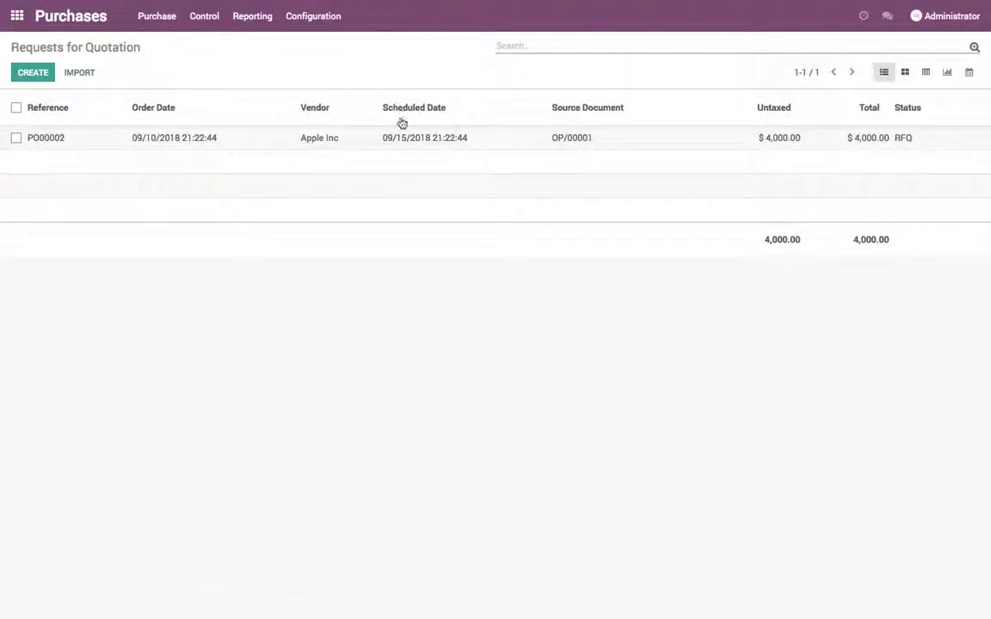